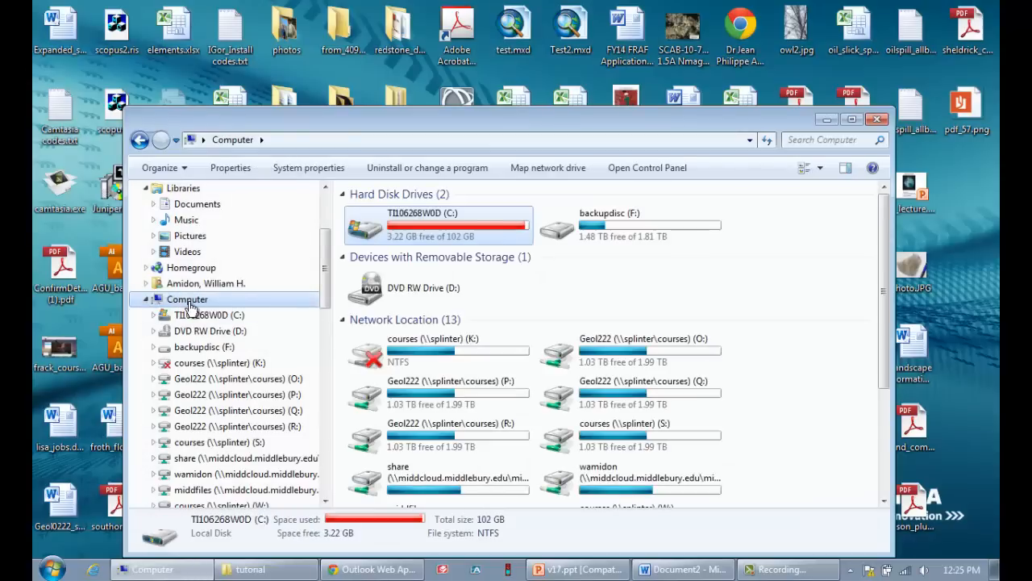
Map the network folder \\splinter\courses\geol222 to drive N:
{"action": "left_click", "coordinate": [520, 168]}
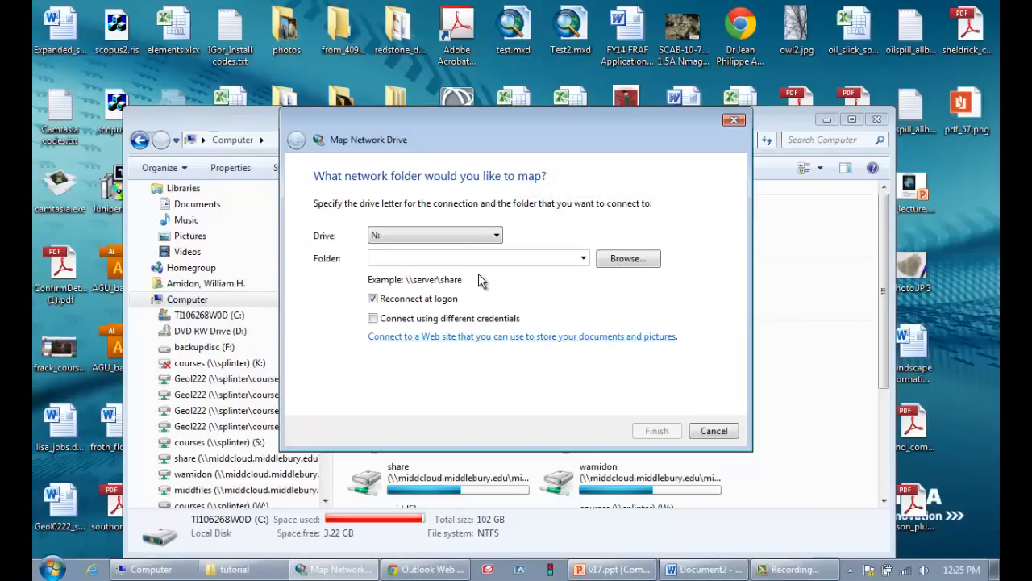
{"action": "type", "text": "\\courses"}
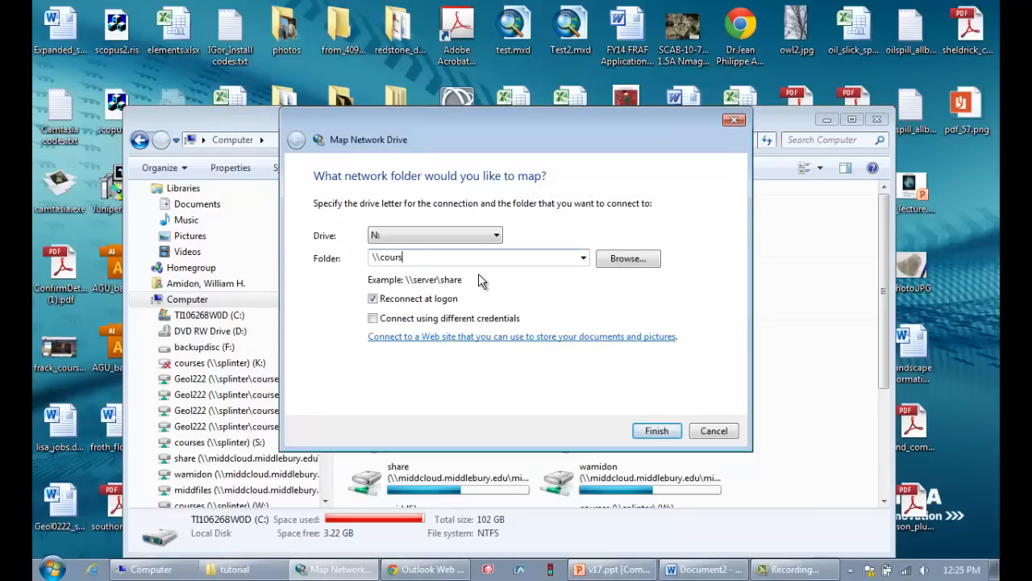
{"action": "key", "text": "BackSpace"}
{"action": "key", "text": "BackSpace"}
{"action": "key", "text": "BackSpace"}
{"action": "key", "text": "BackSpace"}
{"action": "key", "text": "BackSpace"}
{"action": "key", "text": "BackSpace"}
{"action": "key", "text": "BackSpace"}
{"action": "type", "text": "splinter\\courses\\geol222"}
{"action": "left_click", "coordinate": [665, 431]}
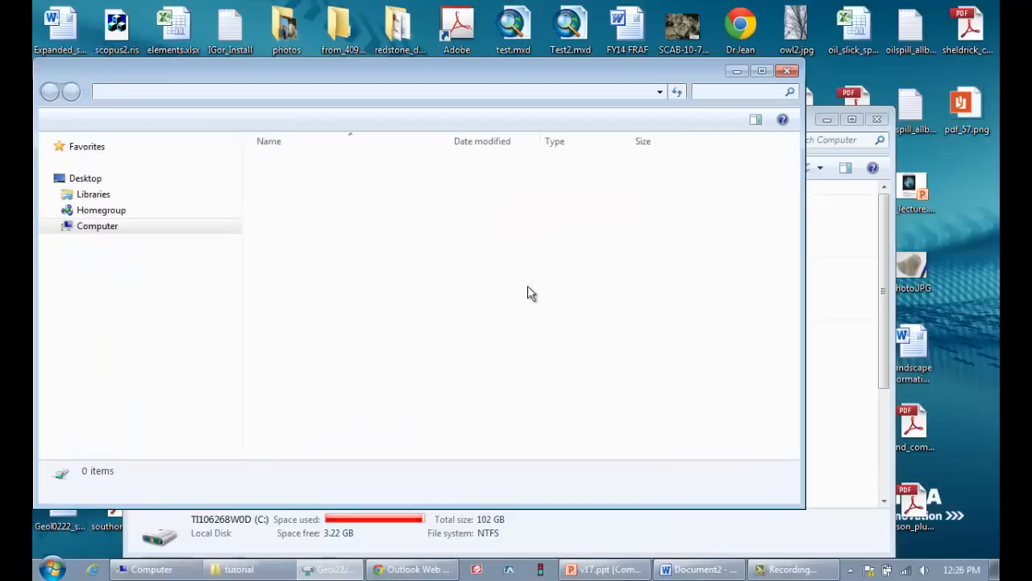
Map the personal student folder under \\splinter\ggstudents to drive M:
{"action": "left_click", "coordinate": [837, 228]}
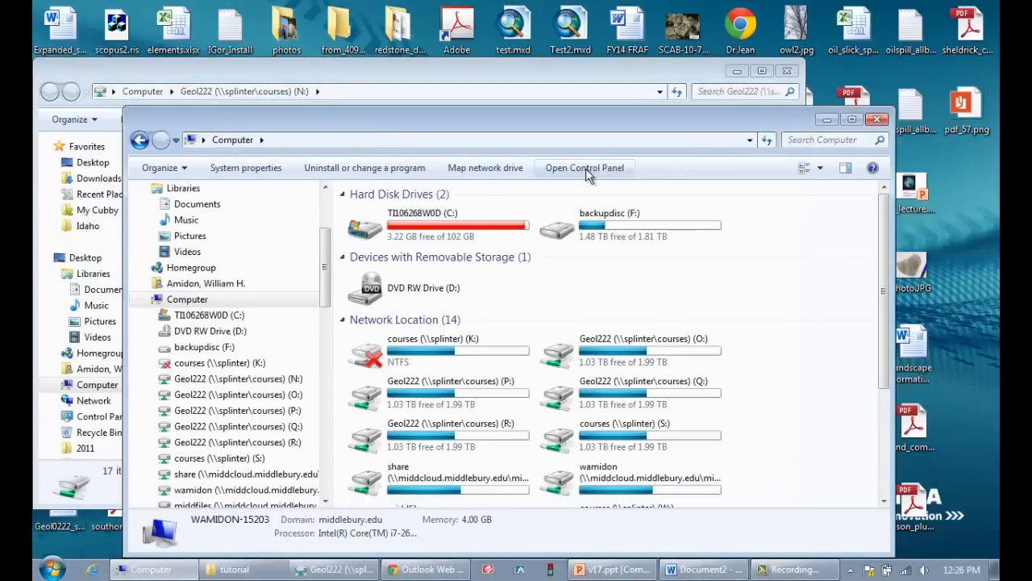
{"action": "left_click", "coordinate": [480, 167]}
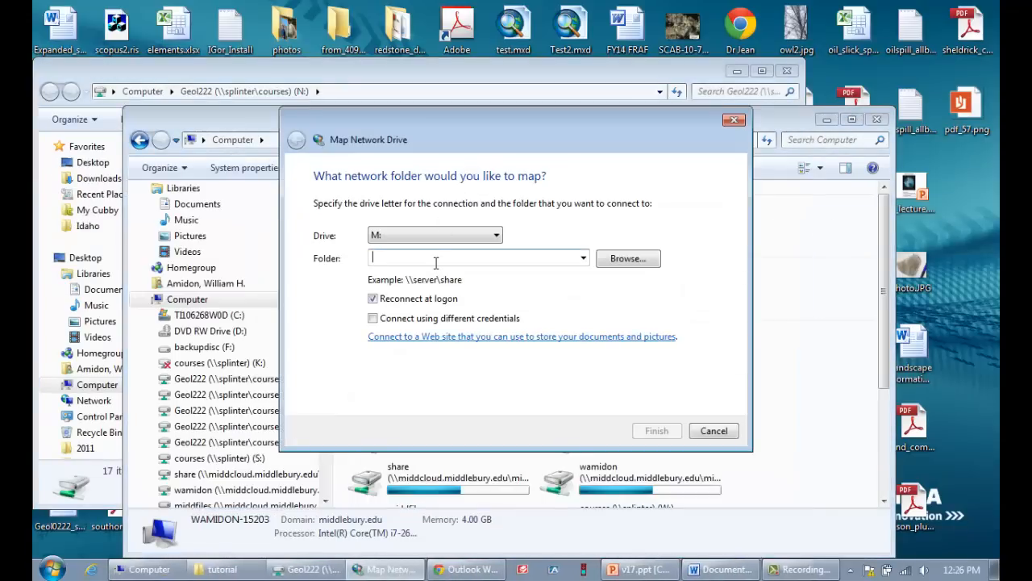
{"action": "type", "text": "\\\\splinter\\ggstudents\\wamidon"}
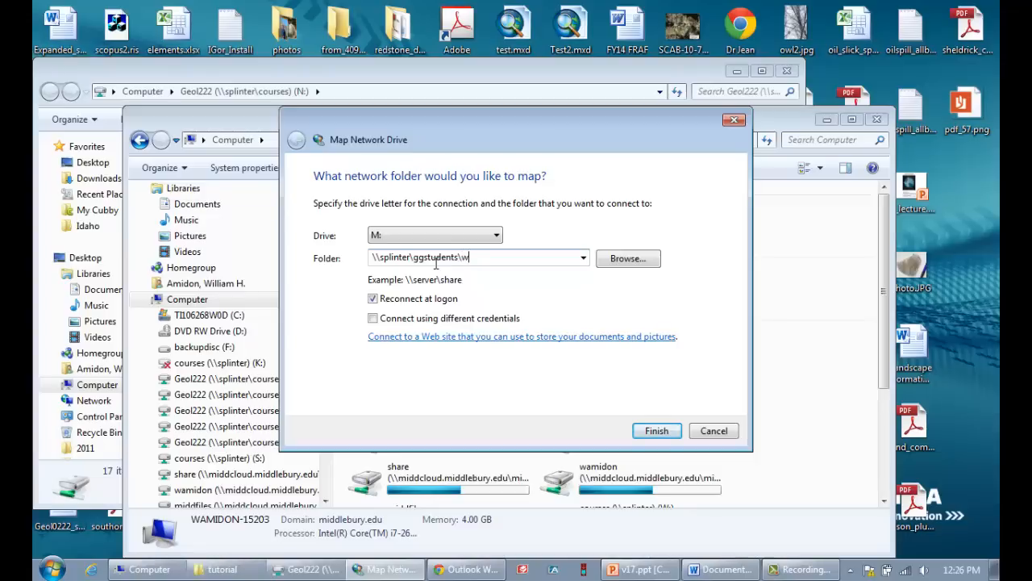
{"action": "left_click", "coordinate": [670, 435]}
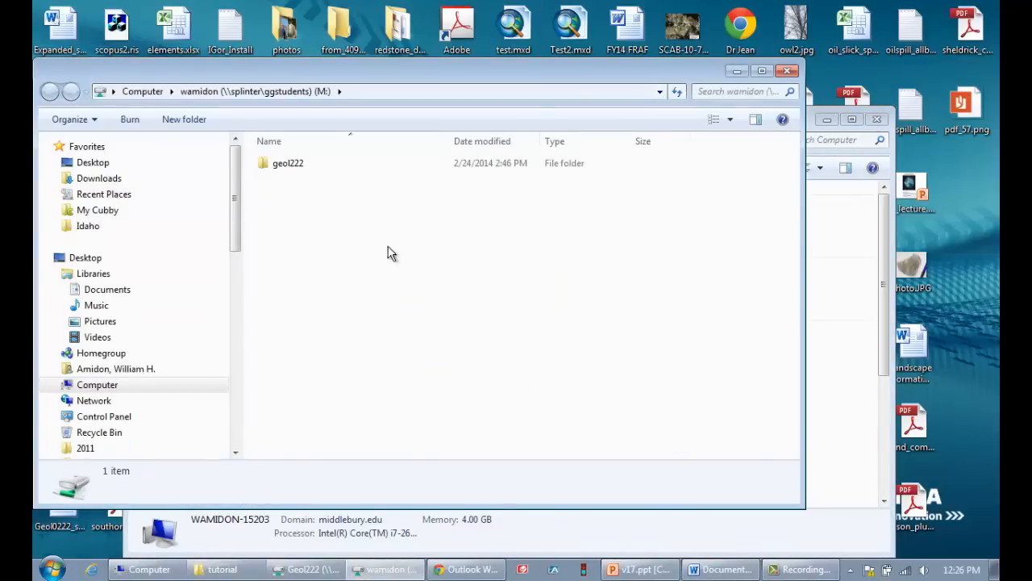
Copy the lab4_amazon folder from all_2014_labs on drive N: into the geol222 folder on drive M:
{"action": "left_click_drag", "start_coordinate": [197, 72], "coordinate": [419, 97]}
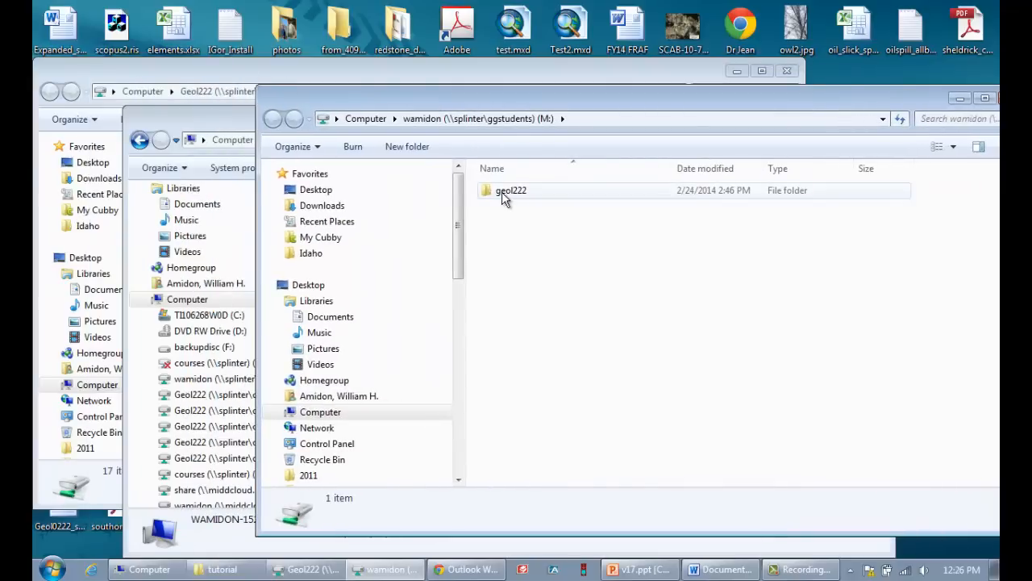
{"action": "double_click", "coordinate": [502, 199]}
{"action": "left_click", "coordinate": [272, 66]}
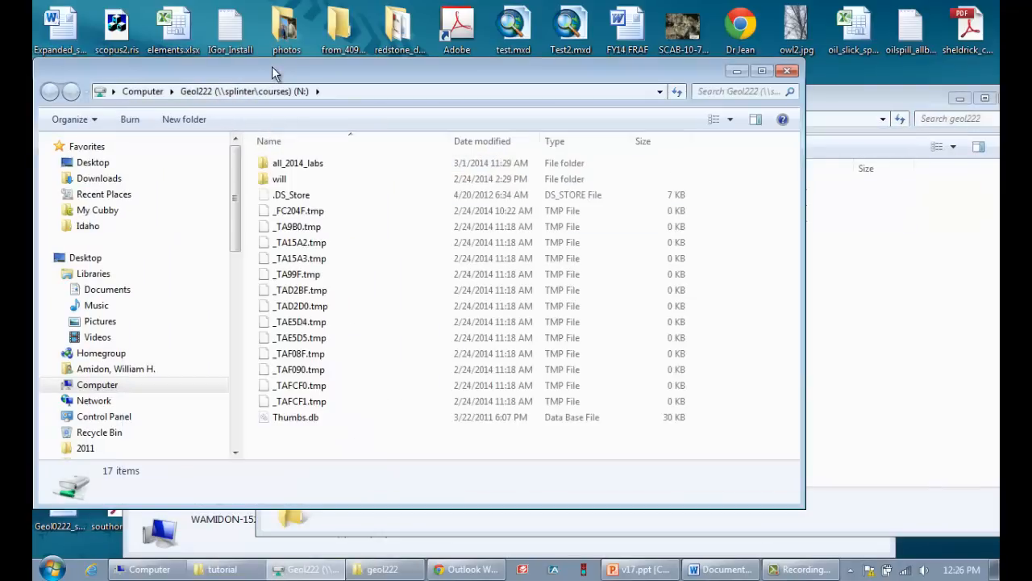
{"action": "double_click", "coordinate": [298, 166]}
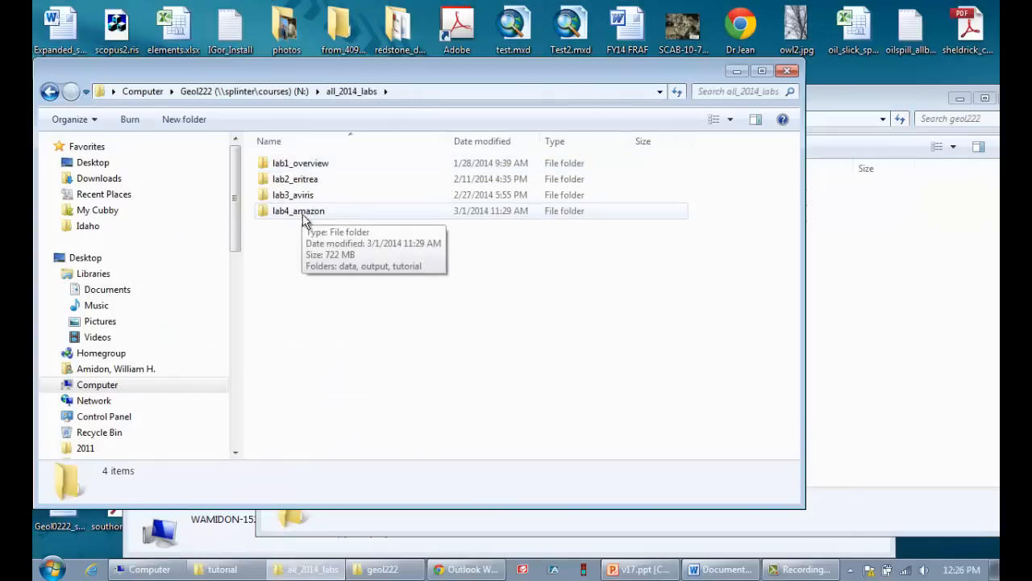
{"action": "left_click", "coordinate": [278, 216]}
{"action": "right_click", "coordinate": [278, 216]}
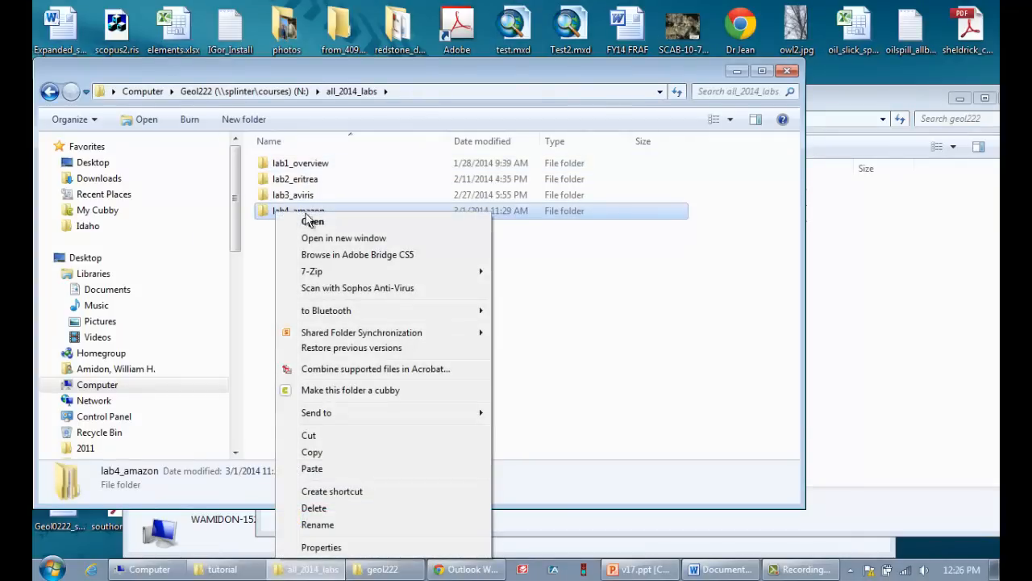
{"action": "left_click", "coordinate": [335, 450]}
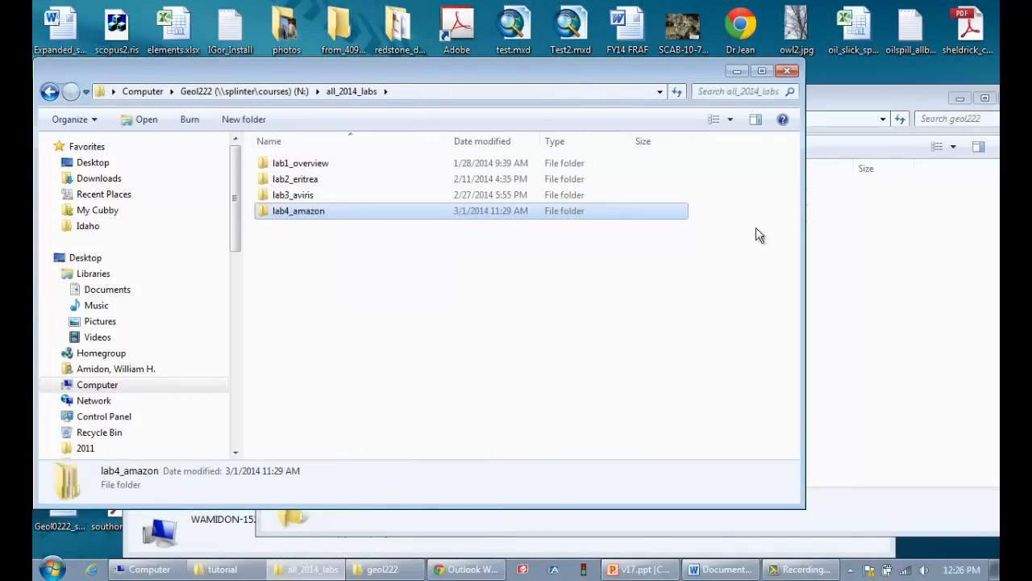
{"action": "left_click", "coordinate": [818, 234]}
{"action": "right_click", "coordinate": [641, 273]}
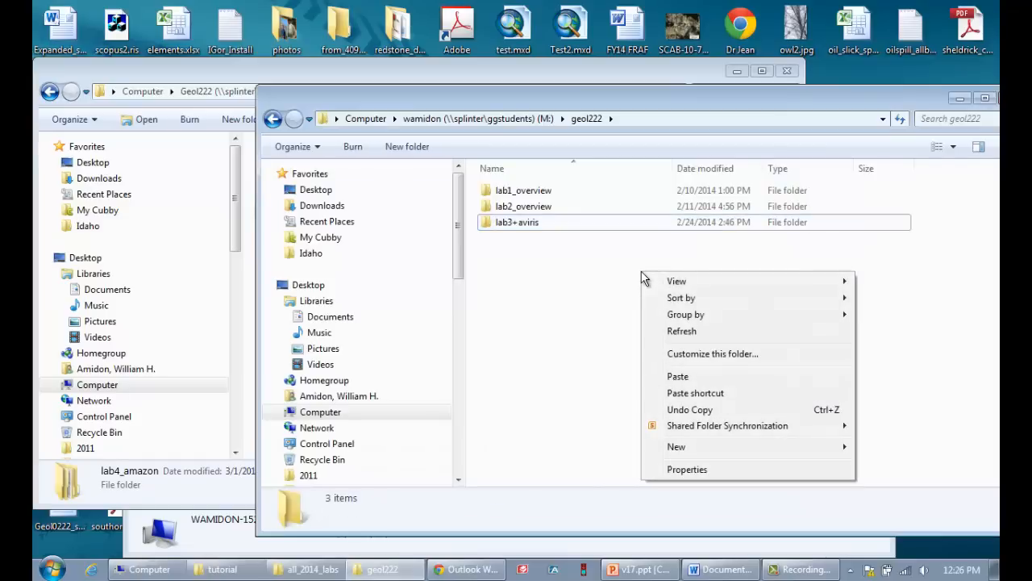
{"action": "left_click", "coordinate": [699, 377]}
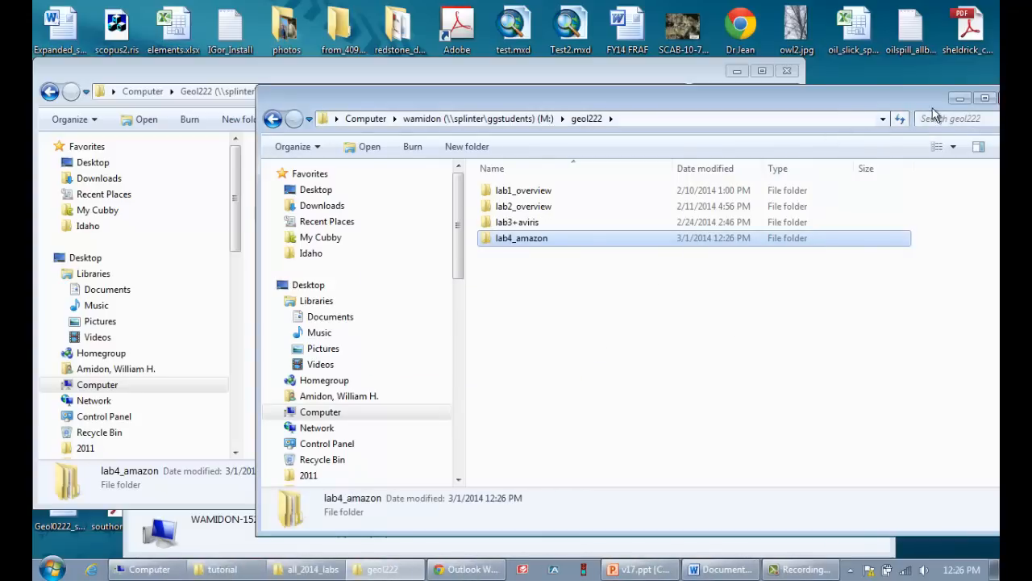
Close the geol222 and all_2014_labs folder windows
{"action": "left_click_drag", "start_coordinate": [919, 100], "coordinate": [753, 110]}
{"action": "left_click", "coordinate": [841, 108]}
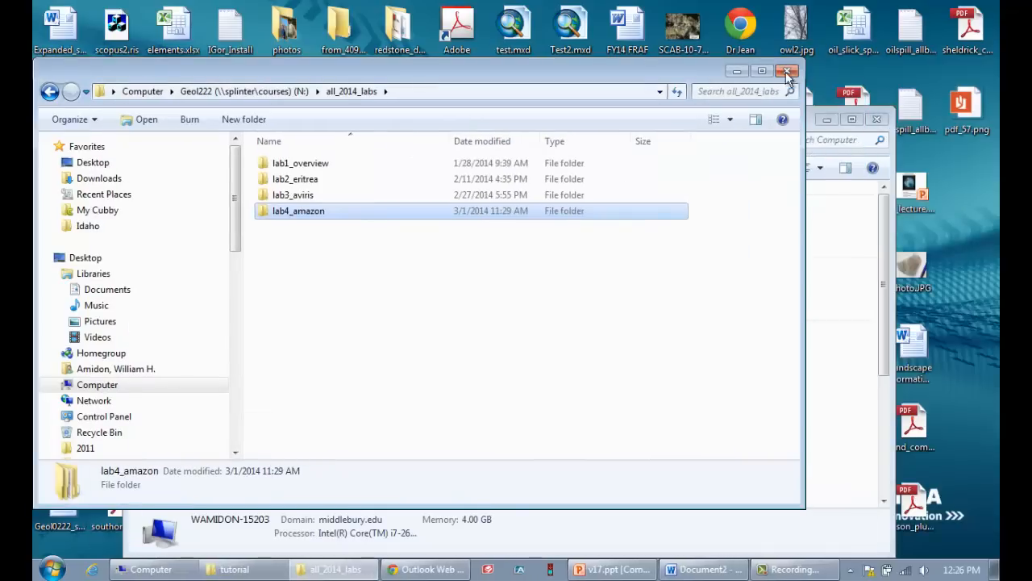
{"action": "left_click", "coordinate": [787, 72]}
Launch ENVI from the ENVI 5.0 program group
{"action": "left_click", "coordinate": [52, 568]}
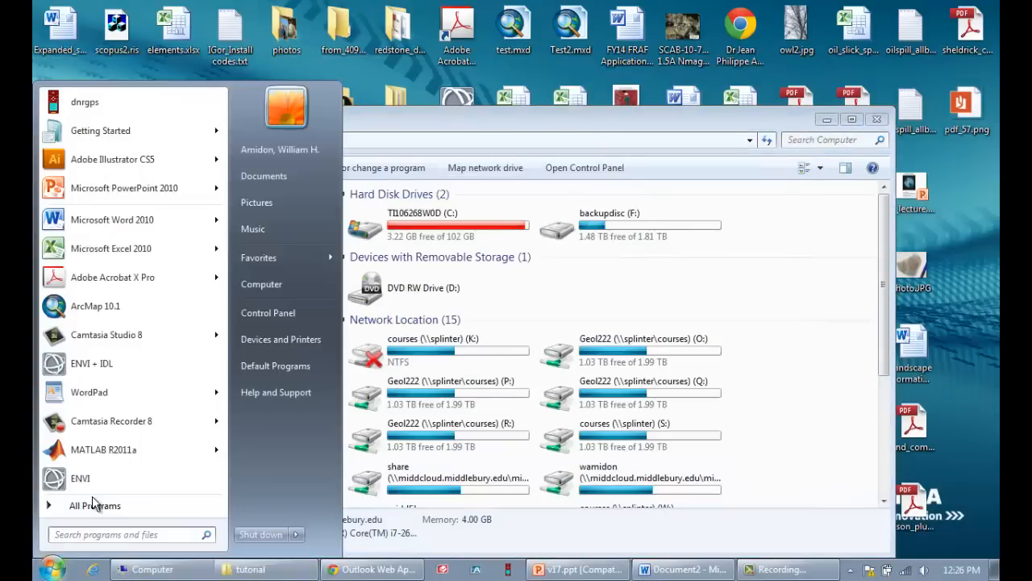
{"action": "left_click", "coordinate": [94, 505]}
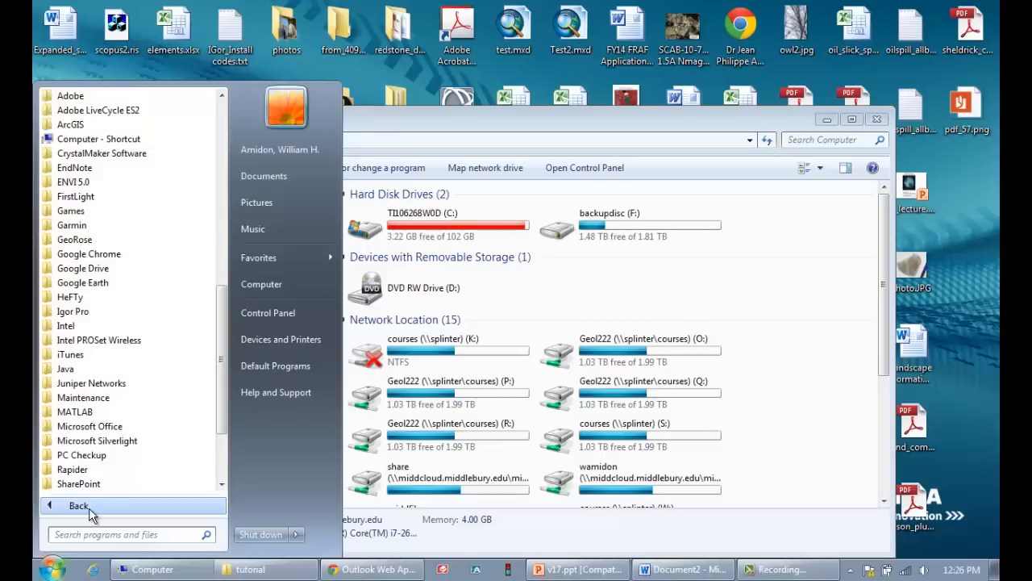
{"action": "left_click", "coordinate": [109, 181]}
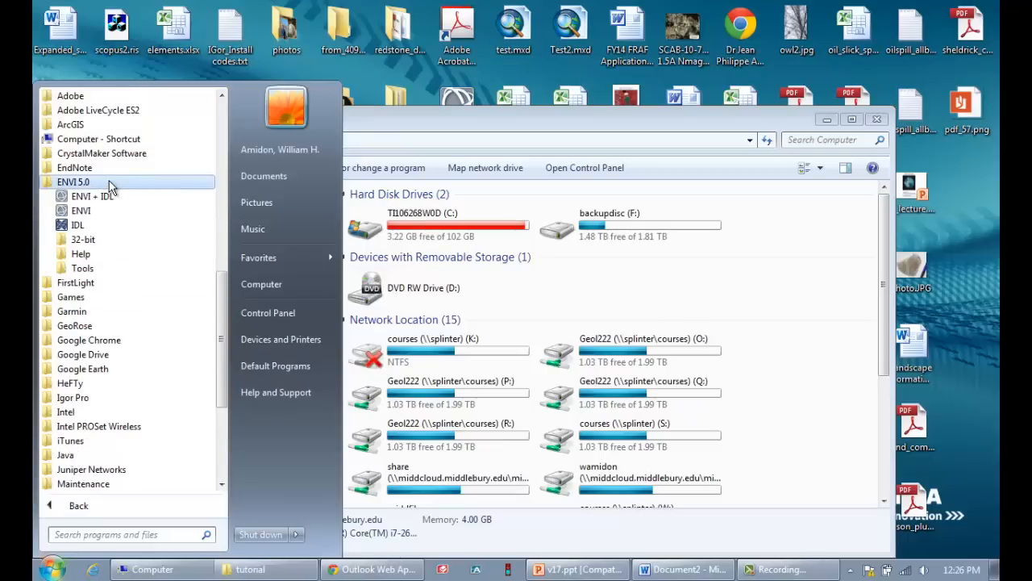
{"action": "left_click", "coordinate": [79, 212]}
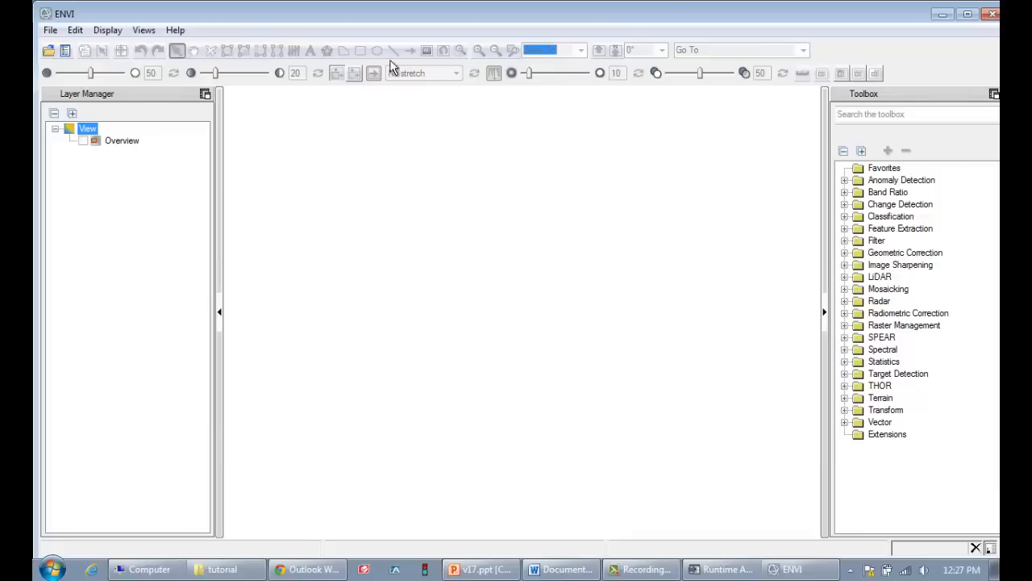
Open p014r029_7t19990721_z18_nn10.tif from geol222\lab4_amazon\tutorial\landsat on drive M: as Landsat GeoTIFF with Metadata
{"action": "left_click", "coordinate": [50, 33]}
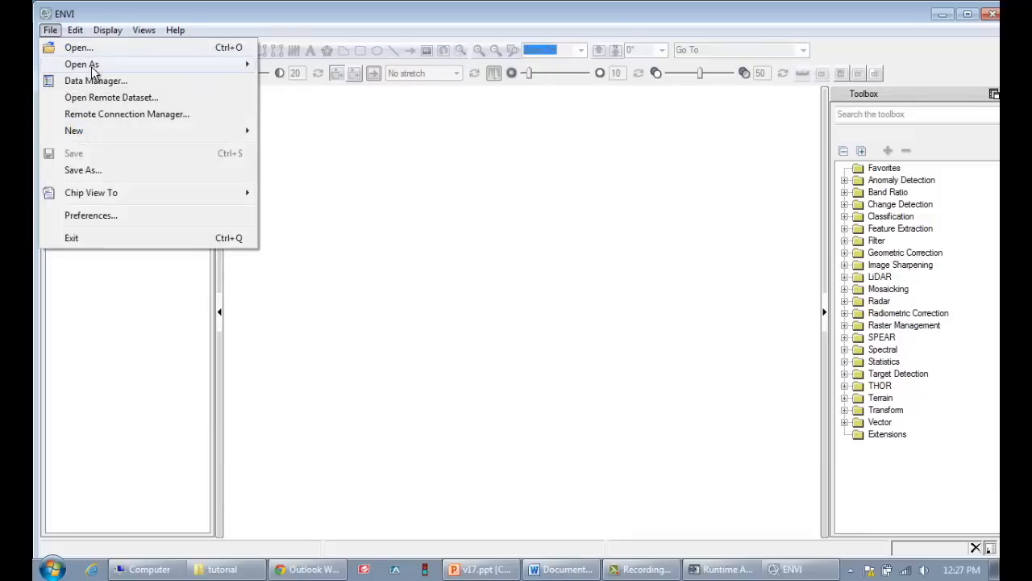
{"action": "mouse_move", "coordinate": [93, 70]}
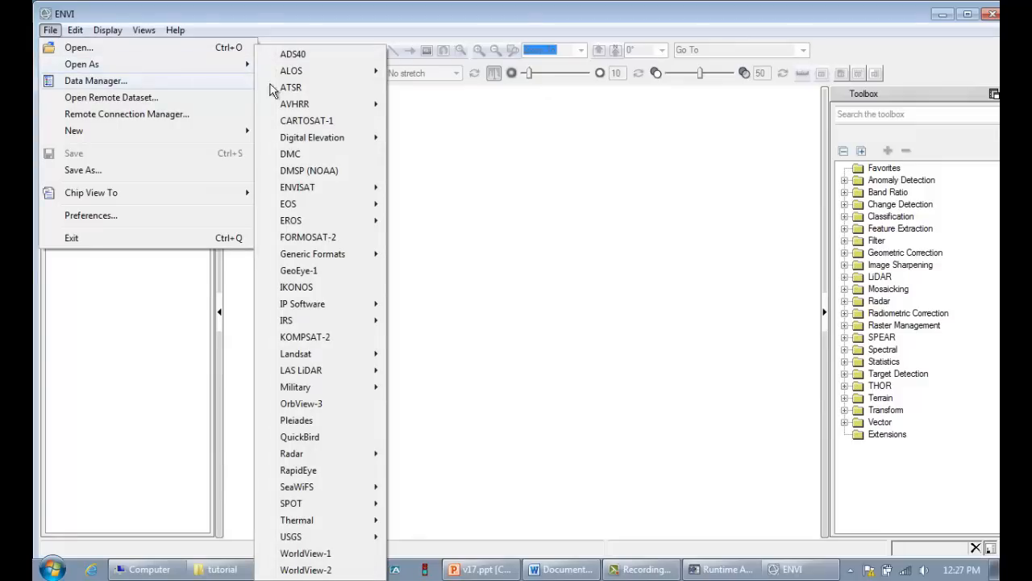
{"action": "mouse_move", "coordinate": [323, 109]}
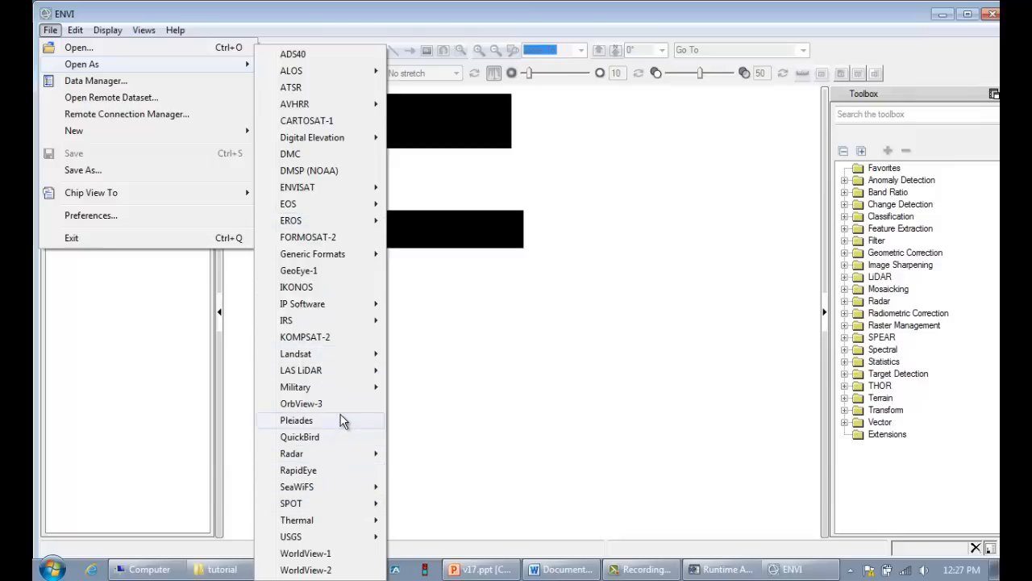
{"action": "mouse_move", "coordinate": [346, 361]}
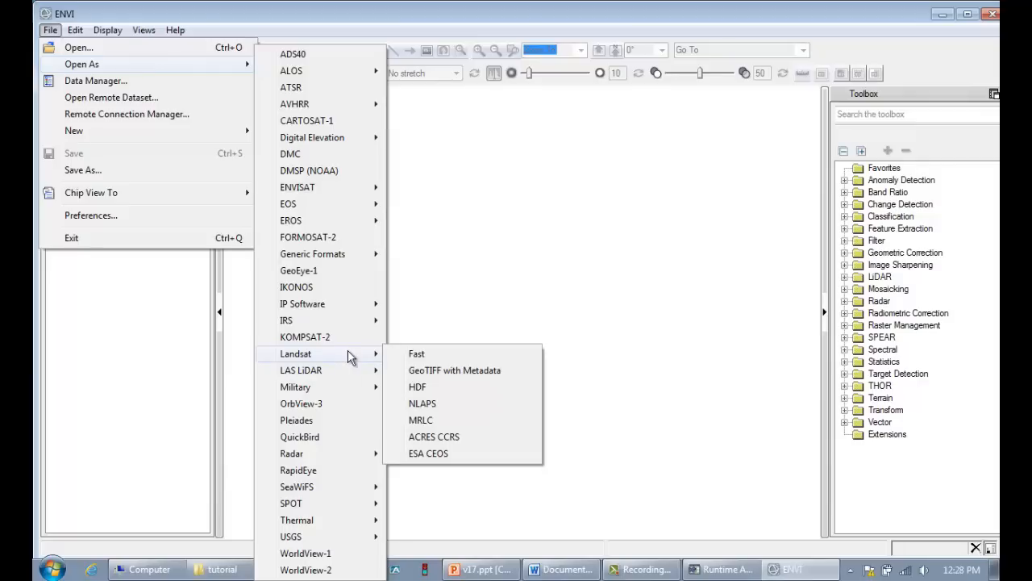
{"action": "left_click", "coordinate": [458, 370]}
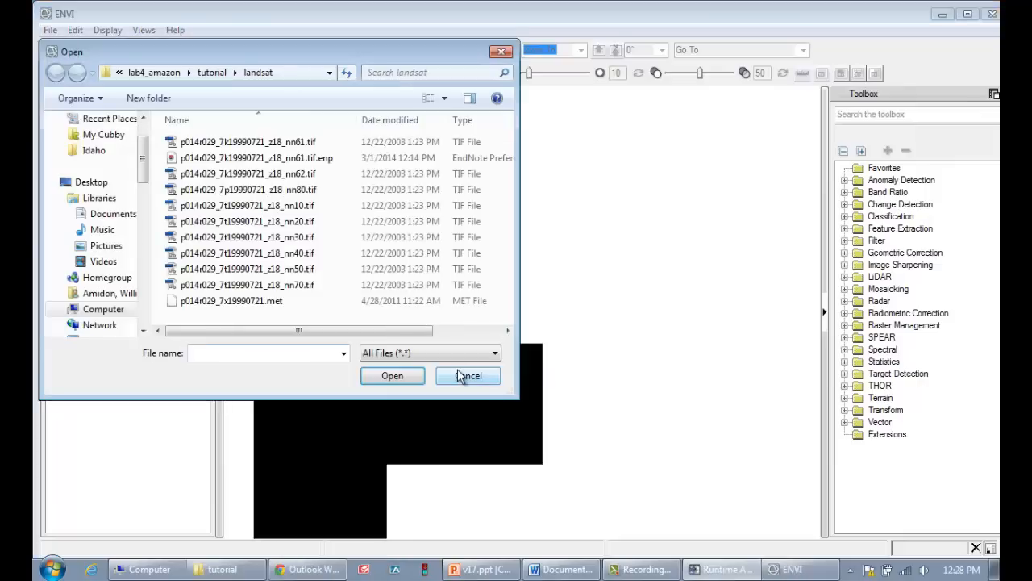
{"action": "left_click", "coordinate": [88, 311]}
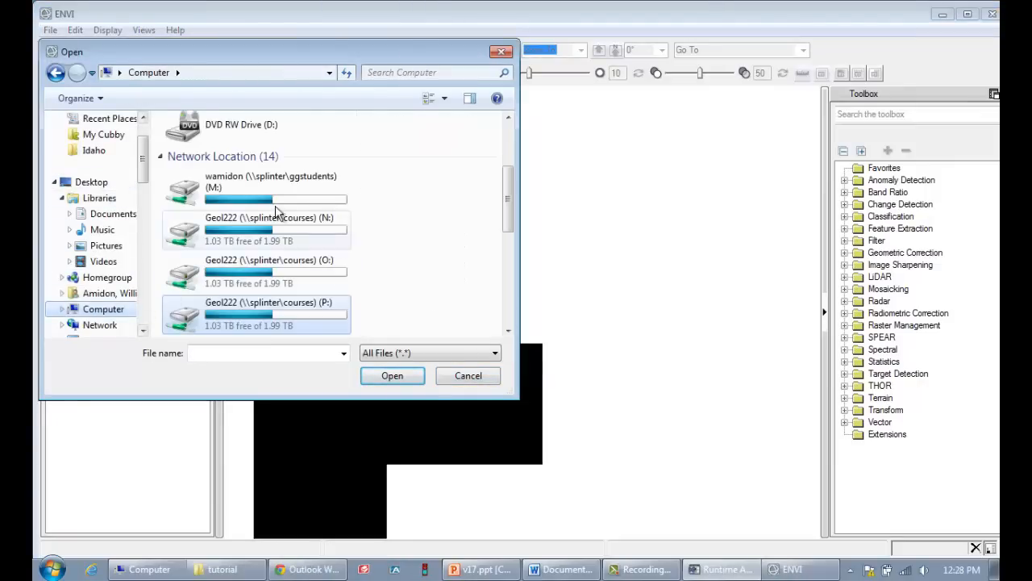
{"action": "double_click", "coordinate": [284, 191]}
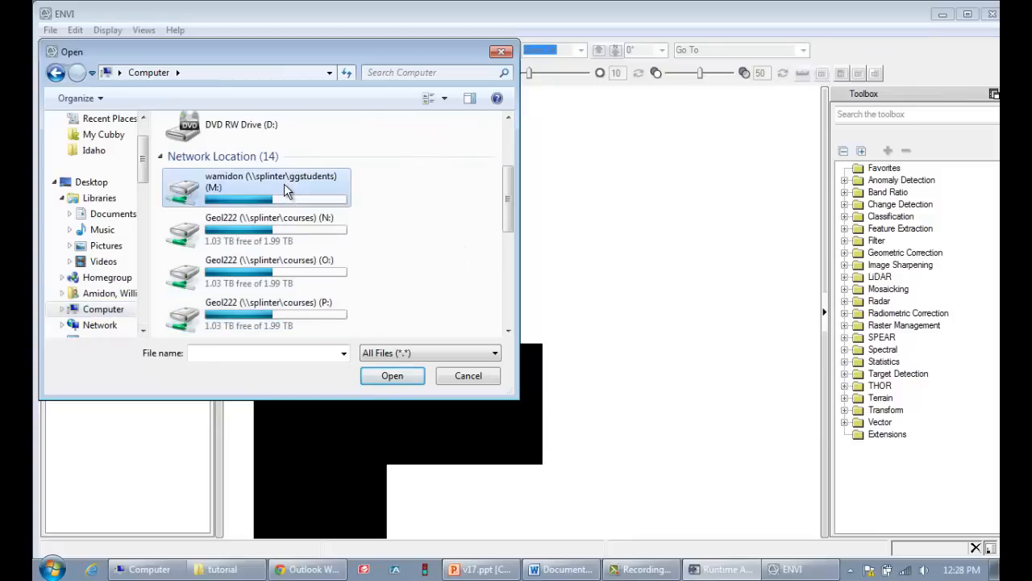
{"action": "double_click", "coordinate": [190, 142]}
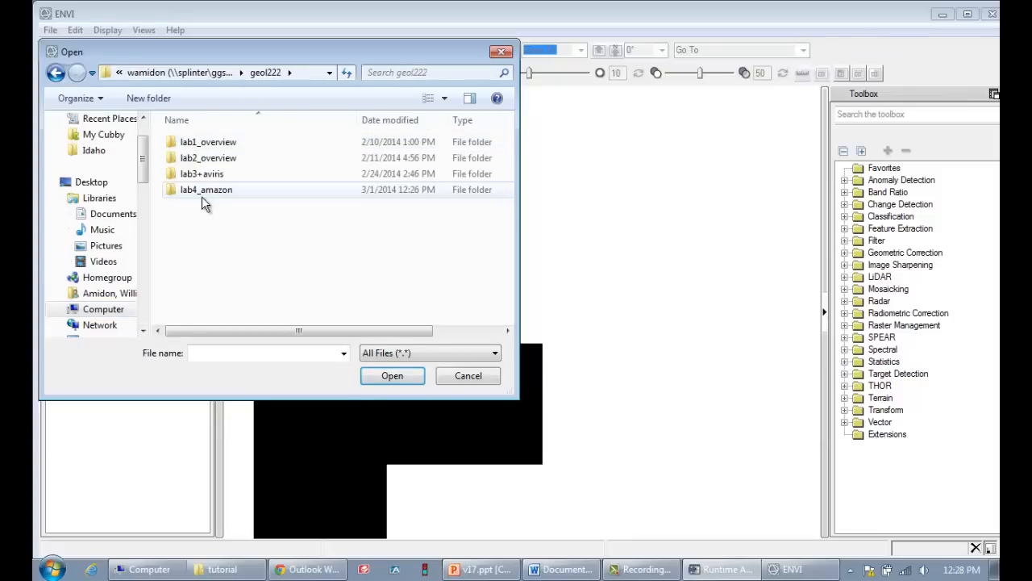
{"action": "double_click", "coordinate": [205, 191]}
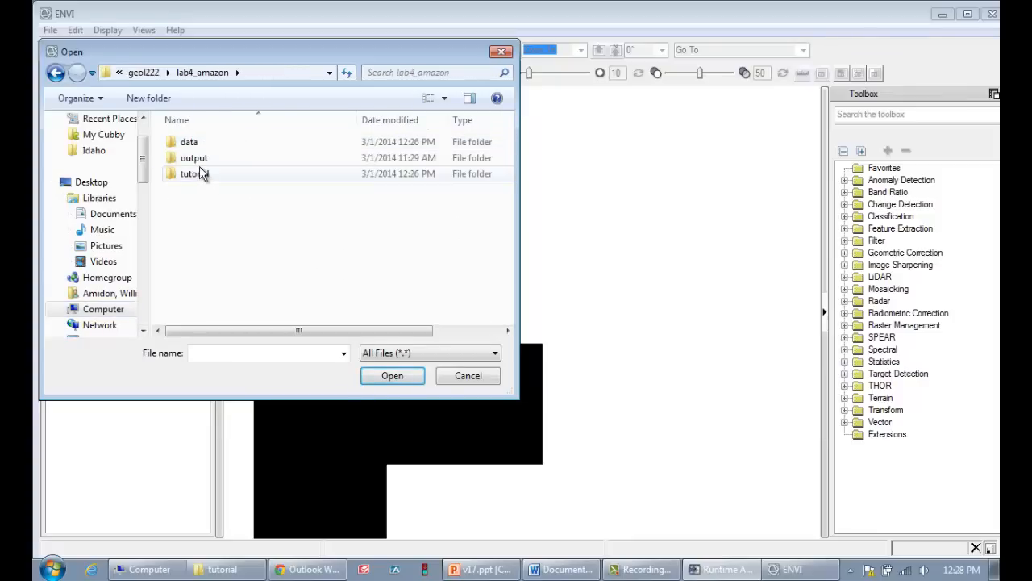
{"action": "double_click", "coordinate": [190, 176]}
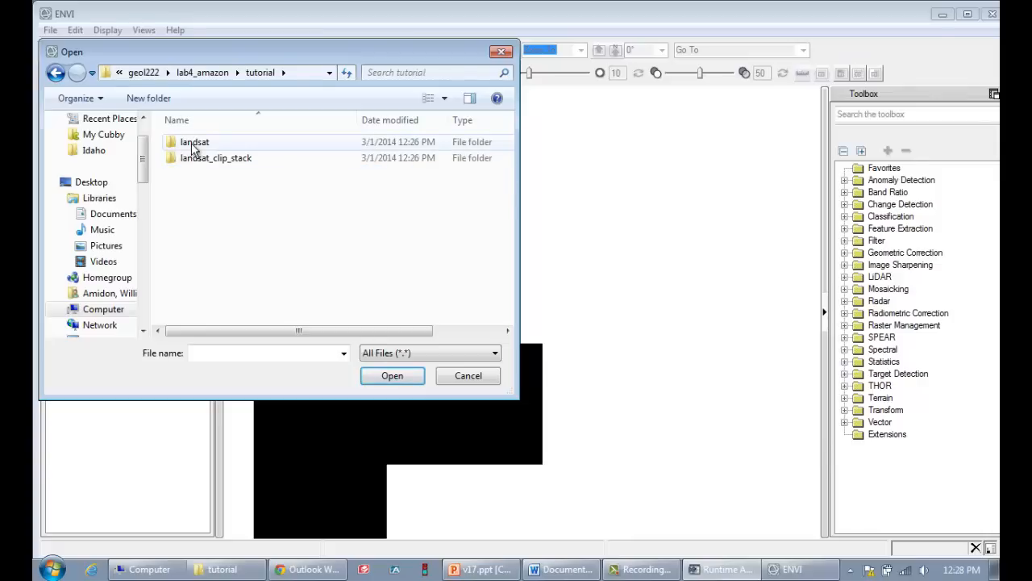
{"action": "double_click", "coordinate": [195, 143]}
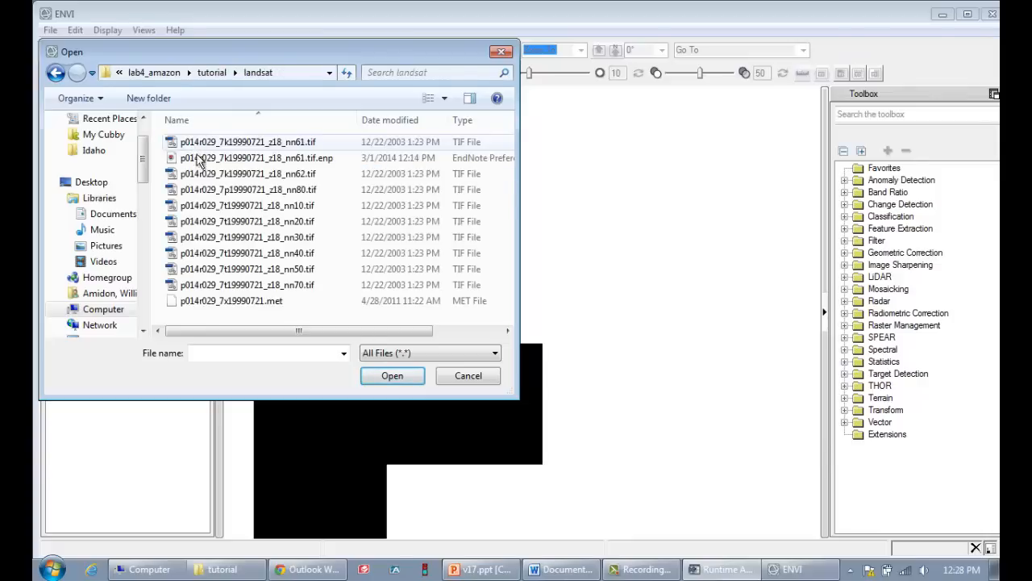
{"action": "left_click", "coordinate": [236, 207]}
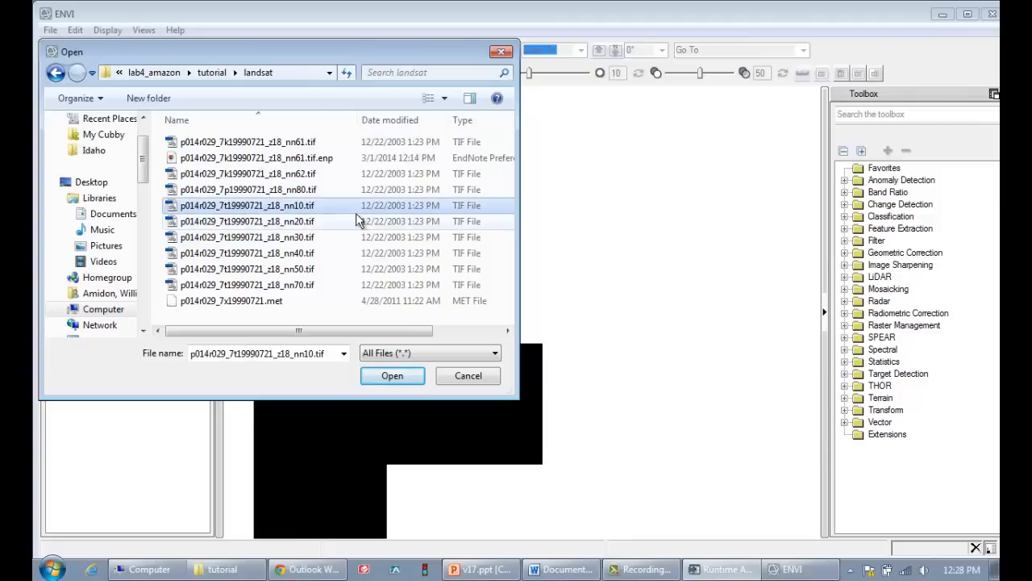
{"action": "left_click", "coordinate": [390, 377]}
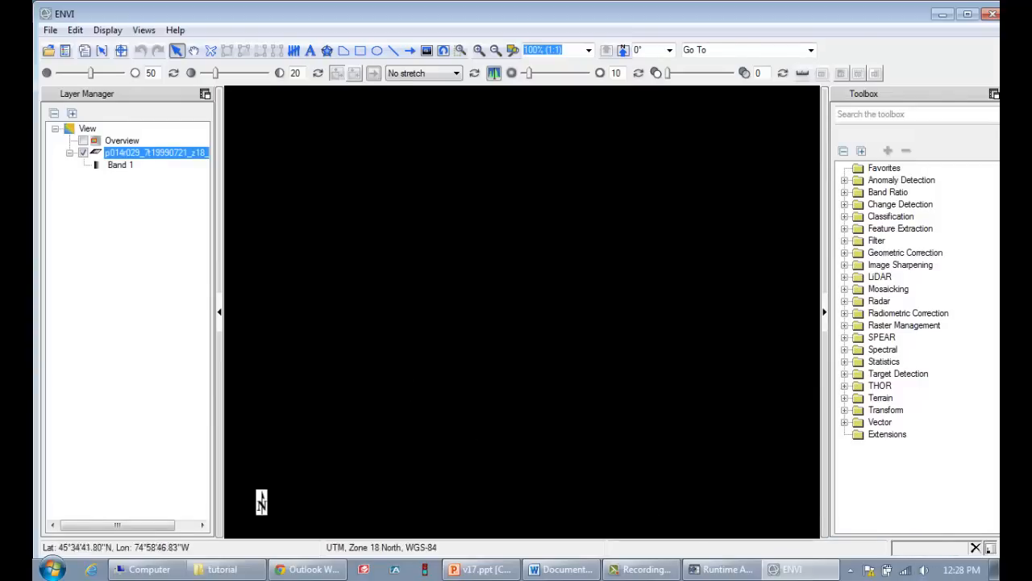
Zoom the view to the full extent of the loaded Landsat layer
{"action": "right_click", "coordinate": [155, 151]}
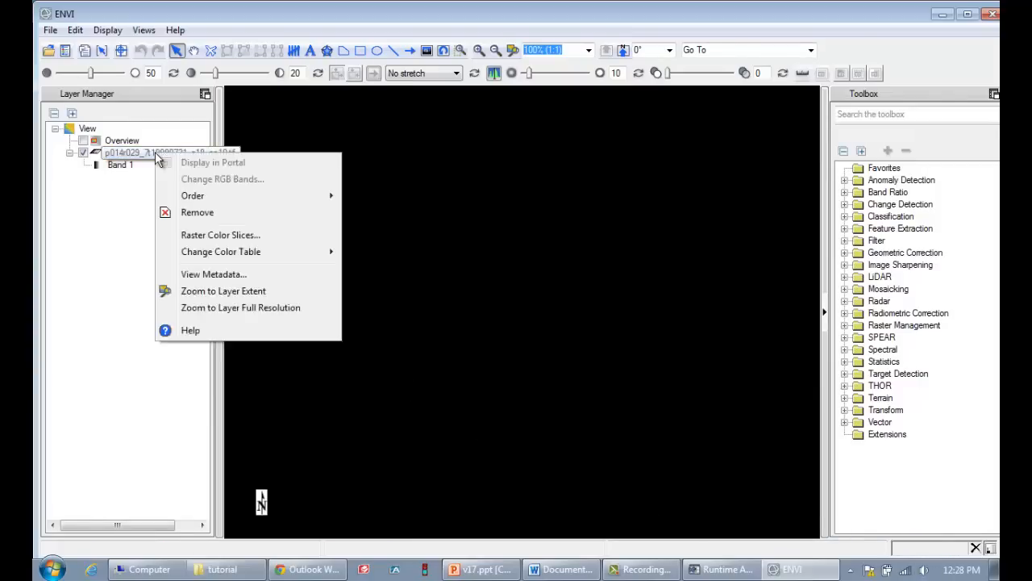
{"action": "left_click", "coordinate": [211, 291]}
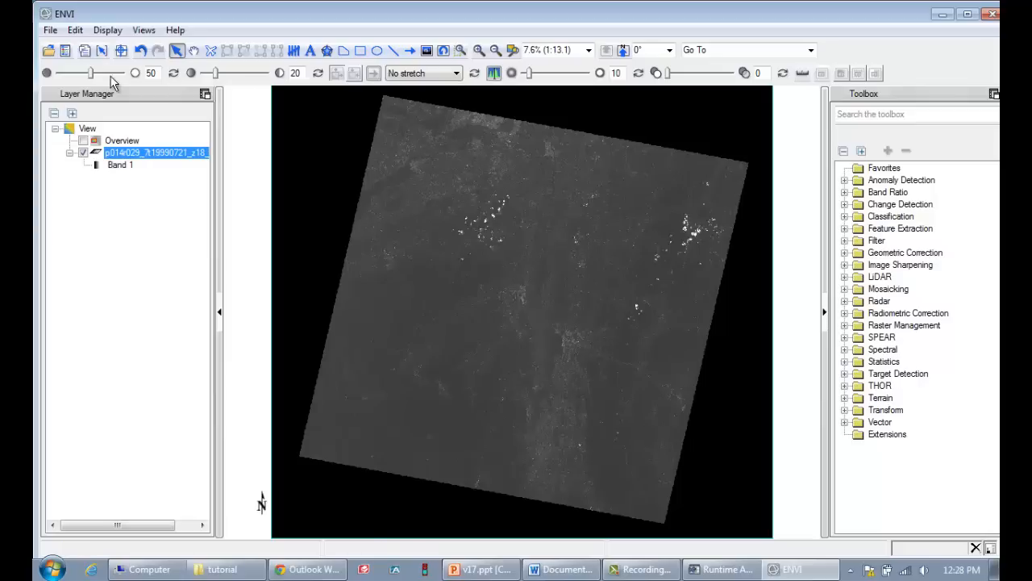
Apply a Linear 2% stretch to the Landsat layer and set its brightness to 52 and contrast to 25
{"action": "left_click", "coordinate": [440, 75]}
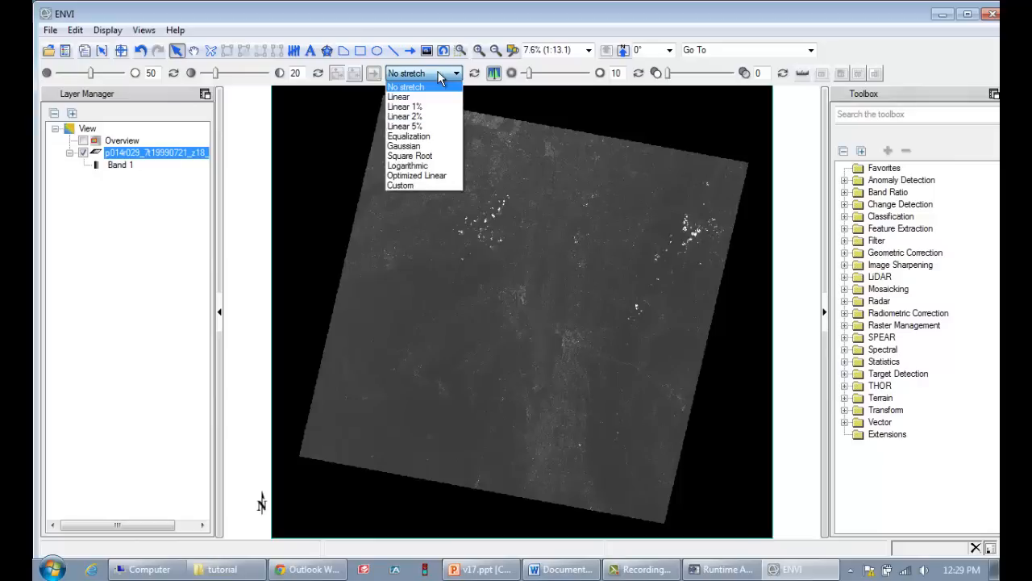
{"action": "left_click", "coordinate": [432, 117]}
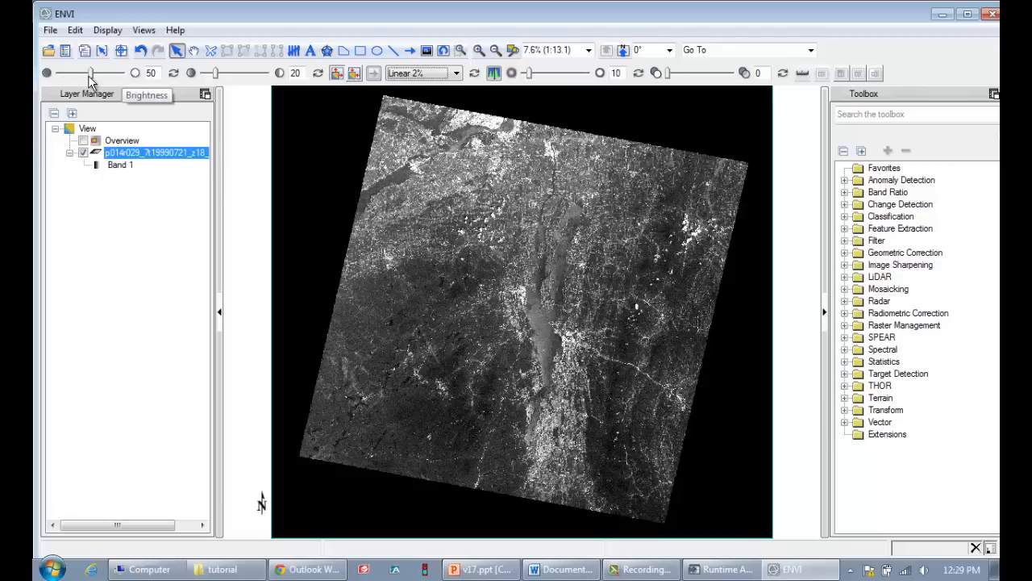
{"action": "mouse_move", "coordinate": [91, 74]}
{"action": "left_mouse_down"}
{"action": "mouse_move", "coordinate": [102, 76]}
{"action": "mouse_move", "coordinate": [89, 77]}
{"action": "left_mouse_up"}
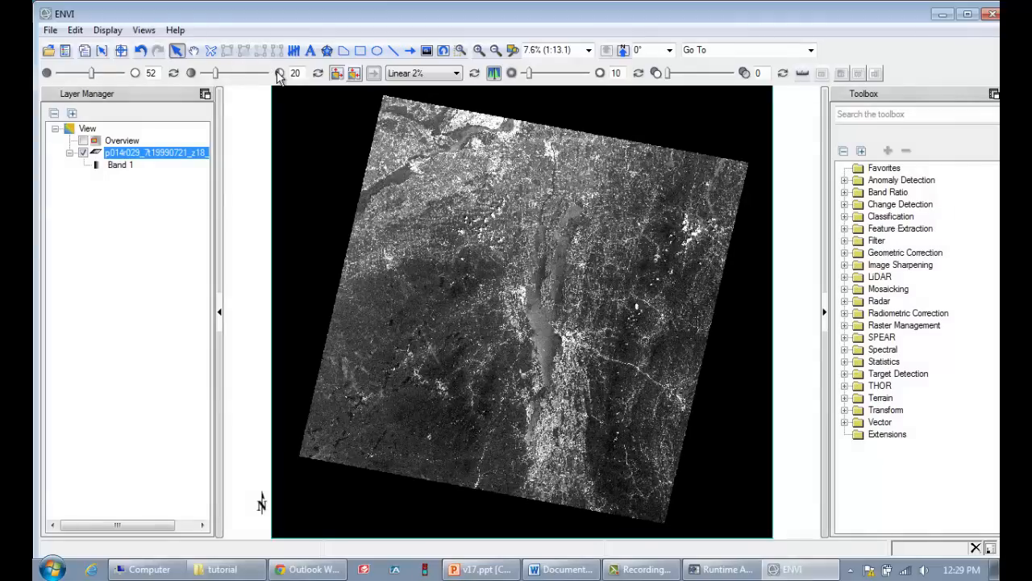
{"action": "mouse_move", "coordinate": [216, 75]}
{"action": "left_mouse_down"}
{"action": "mouse_move", "coordinate": [230, 78]}
{"action": "mouse_move", "coordinate": [220, 80]}
{"action": "left_mouse_up"}
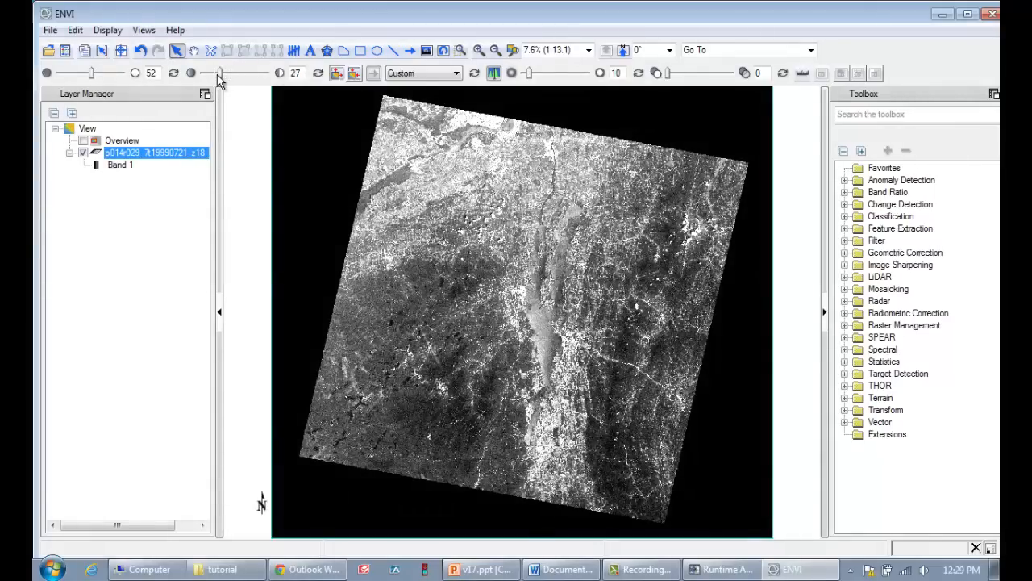
Reapply the Linear 2% stretch to the Landsat layer and set its sharpening to 7
{"action": "left_click", "coordinate": [422, 74]}
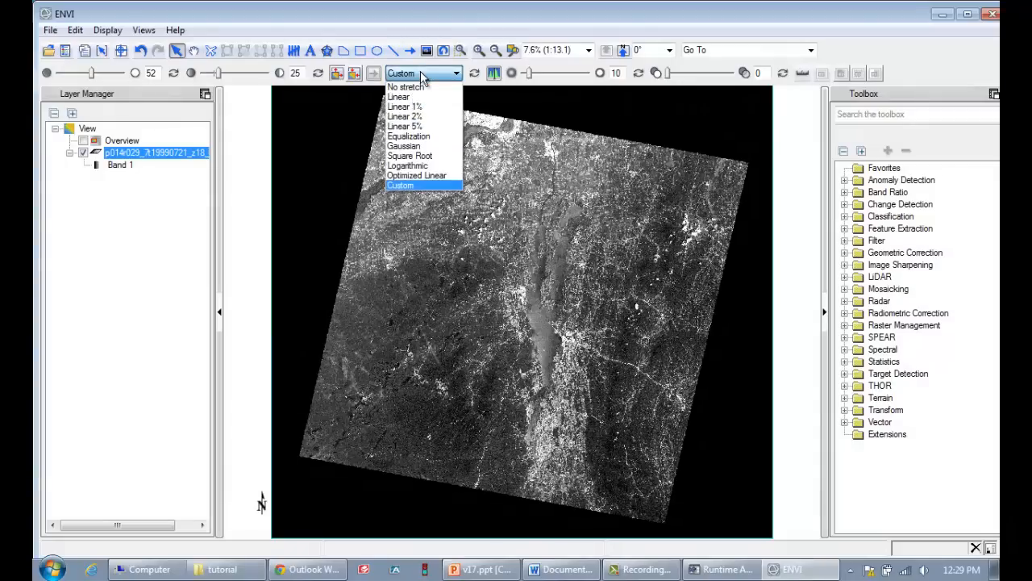
{"action": "left_click", "coordinate": [419, 118]}
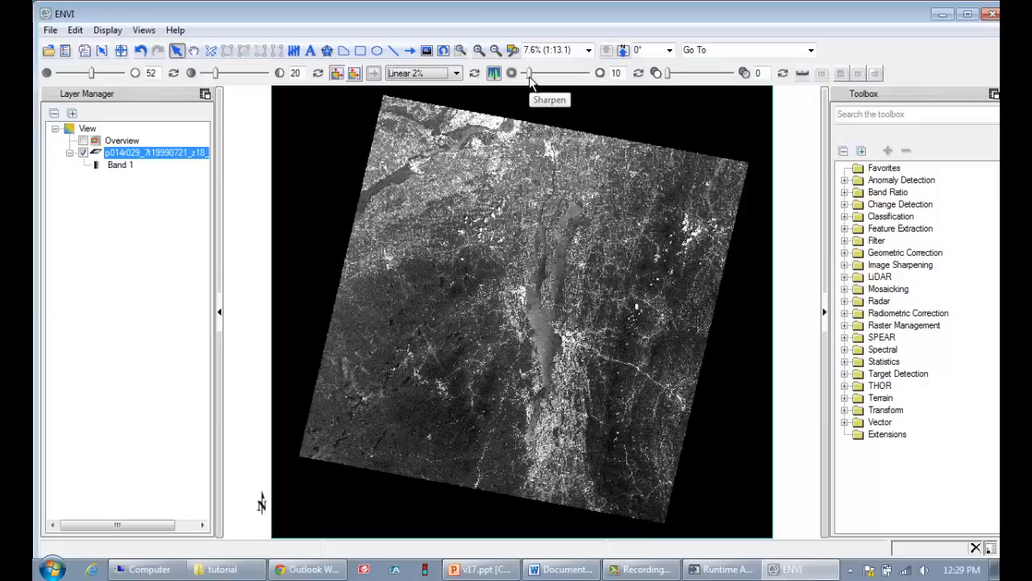
{"action": "mouse_move", "coordinate": [529, 71]}
{"action": "left_mouse_down"}
{"action": "mouse_move", "coordinate": [539, 74]}
{"action": "mouse_move", "coordinate": [528, 81]}
{"action": "left_mouse_up"}
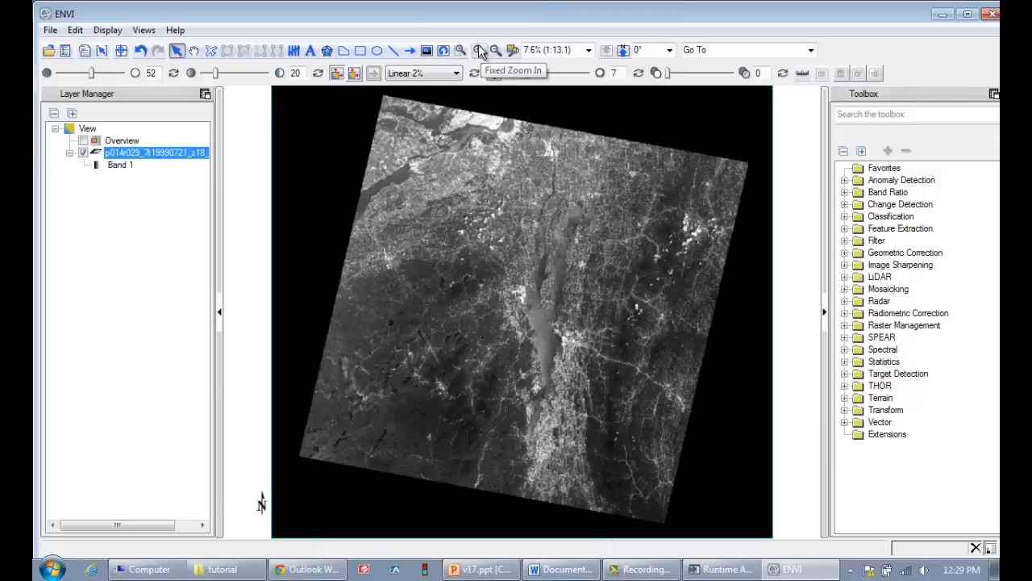
Draw a small rectangle annotation over the northwest corner of the Landsat scene
{"action": "left_click", "coordinate": [361, 53]}
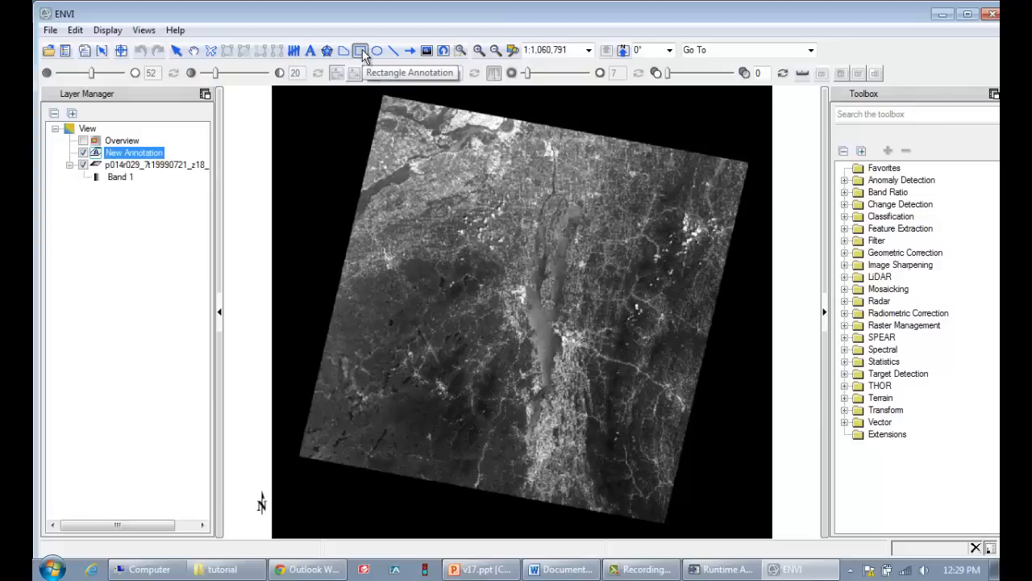
{"action": "left_click_drag", "start_coordinate": [355, 102], "coordinate": [392, 153]}
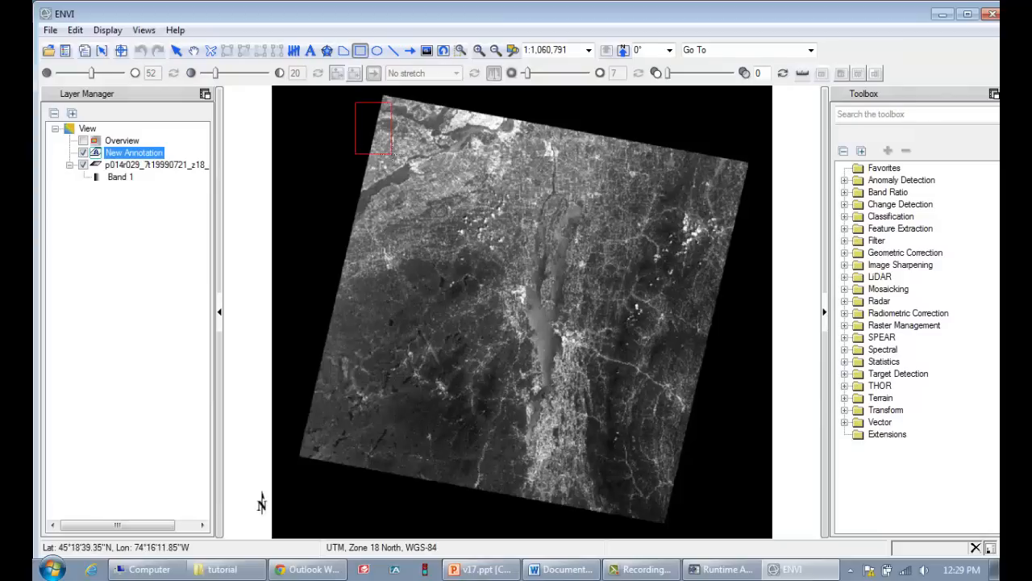
{"action": "left_click", "coordinate": [392, 155]}
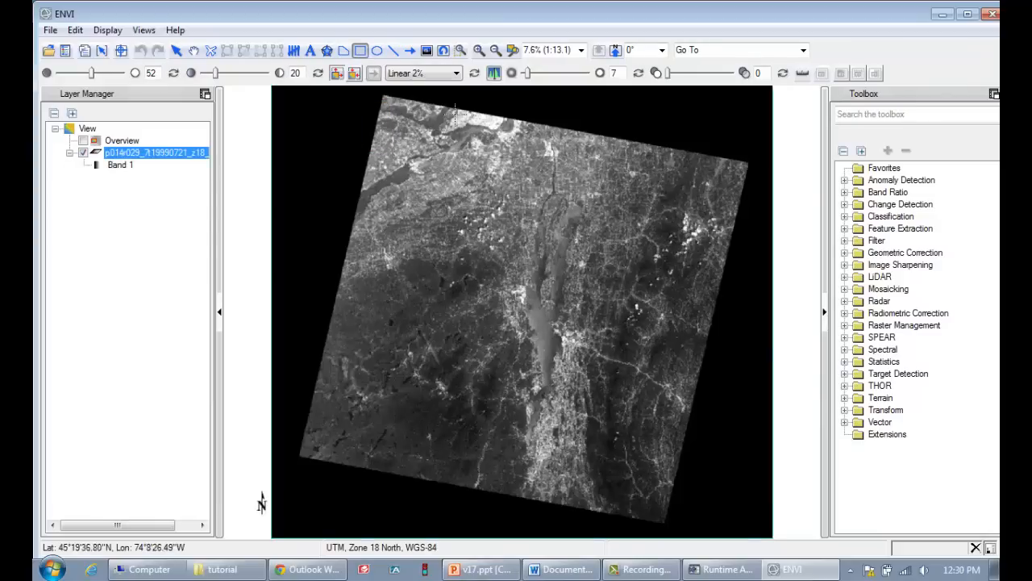
Open the Data Manager and remove the p014r029_7t19990721_z18_nn10.tif layer from the view
{"action": "left_click", "coordinate": [65, 50]}
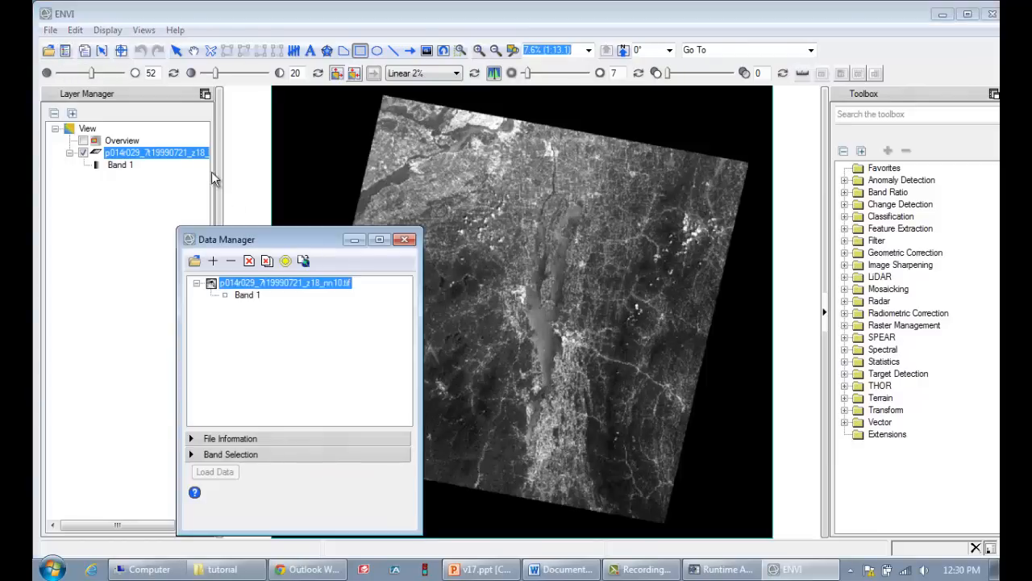
{"action": "left_click_drag", "start_coordinate": [289, 242], "coordinate": [362, 154]}
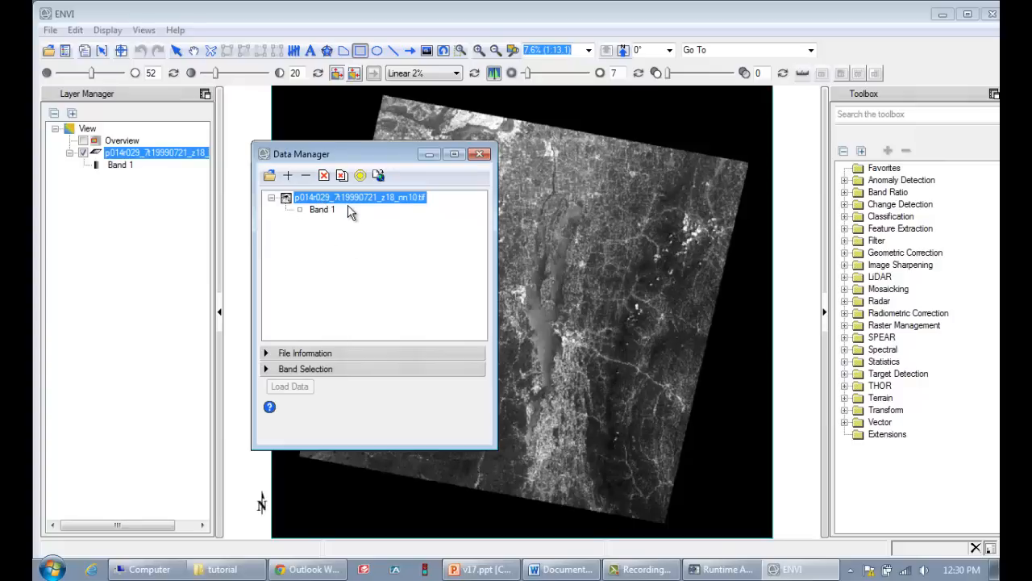
{"action": "left_click", "coordinate": [123, 158]}
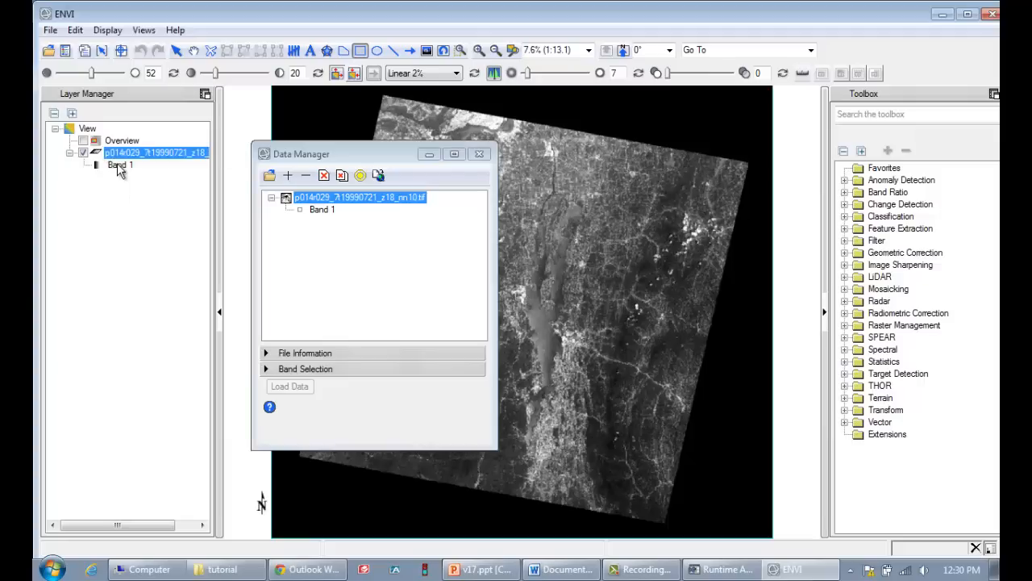
{"action": "right_click", "coordinate": [119, 155]}
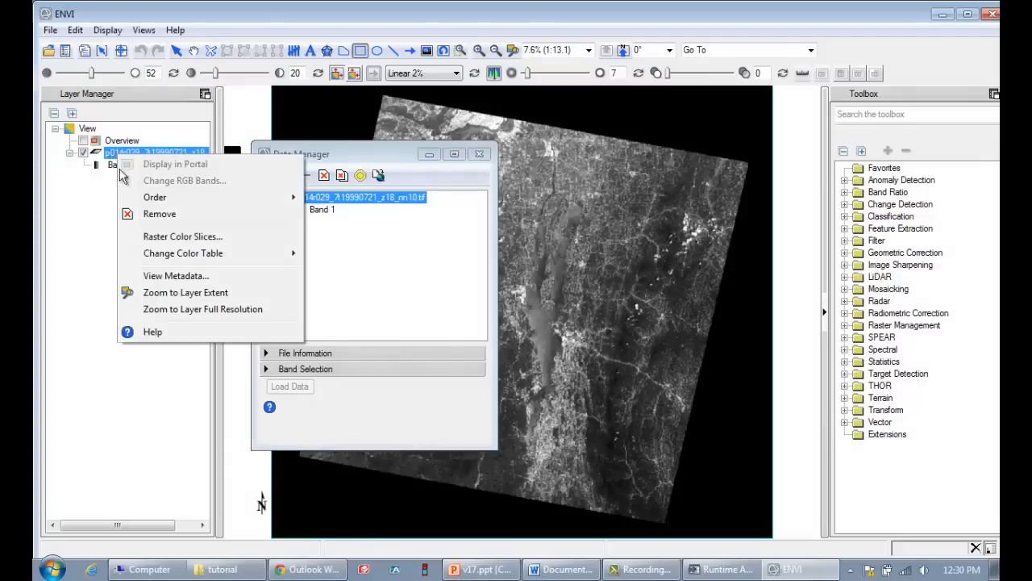
{"action": "left_click", "coordinate": [134, 214]}
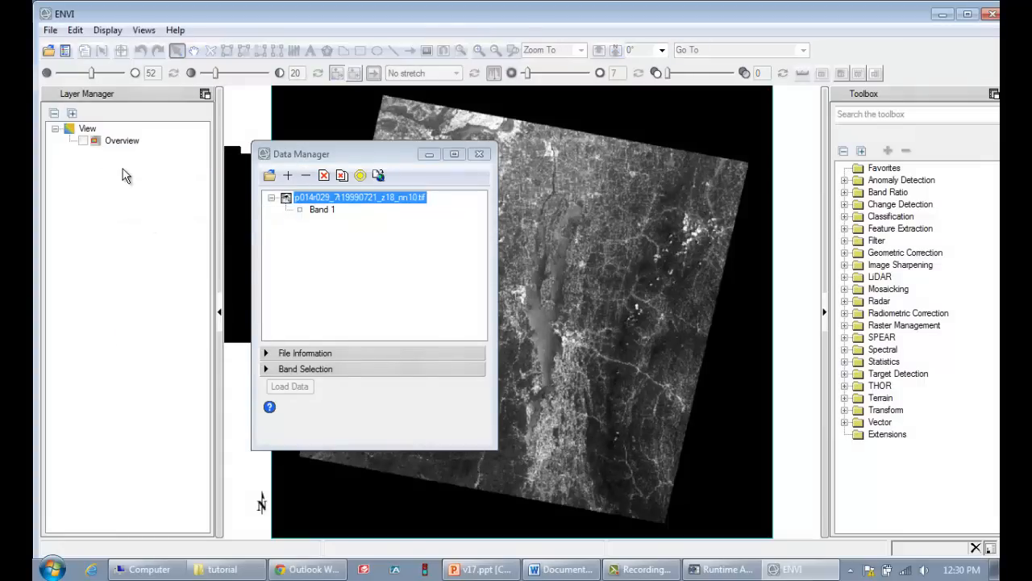
Load Band 1 of p014r029_7t19990721_z18_nn10.tif as grayscale and apply a Linear 2% stretch
{"action": "left_click", "coordinate": [359, 153]}
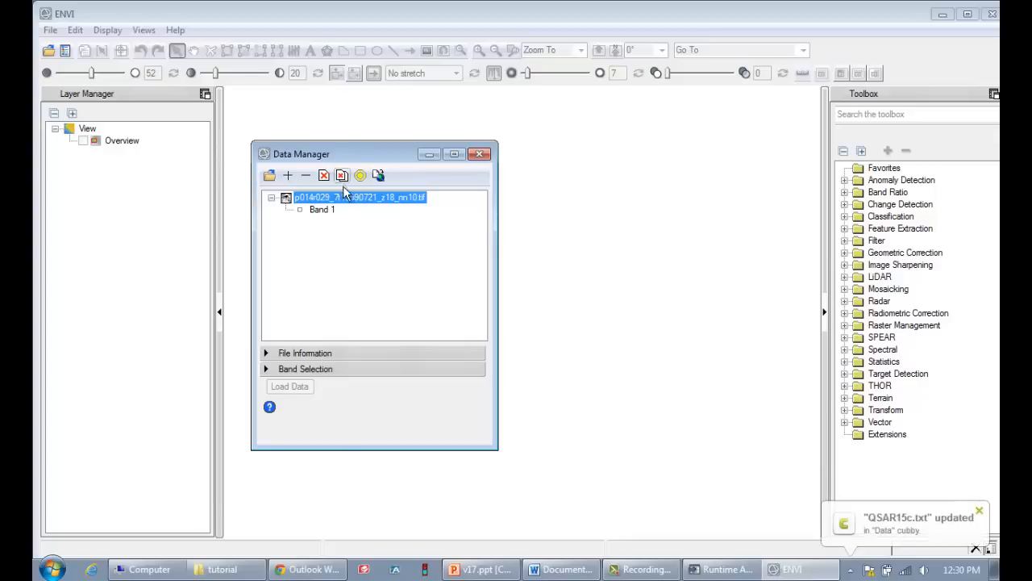
{"action": "left_click", "coordinate": [321, 210]}
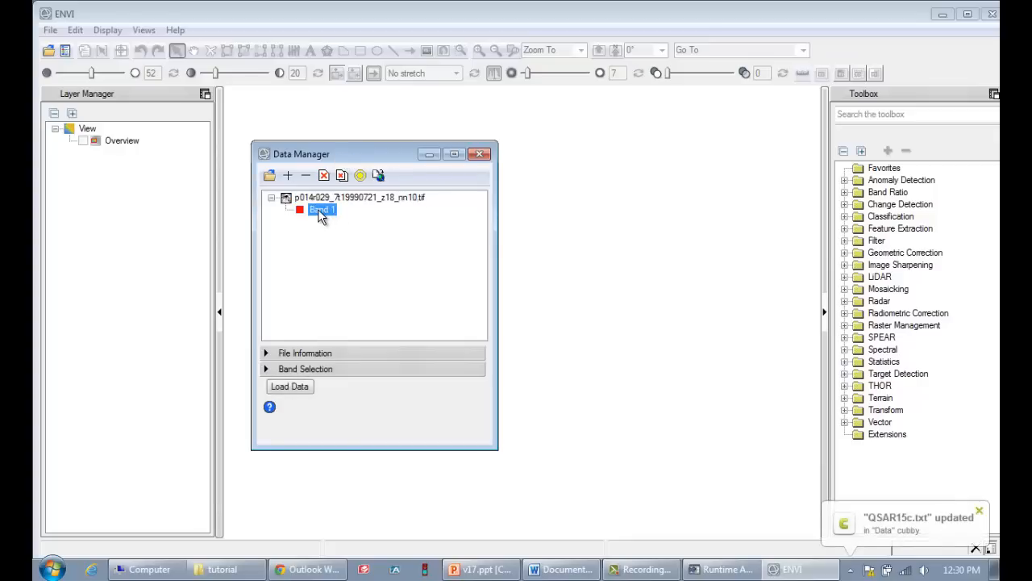
{"action": "right_click", "coordinate": [318, 212]}
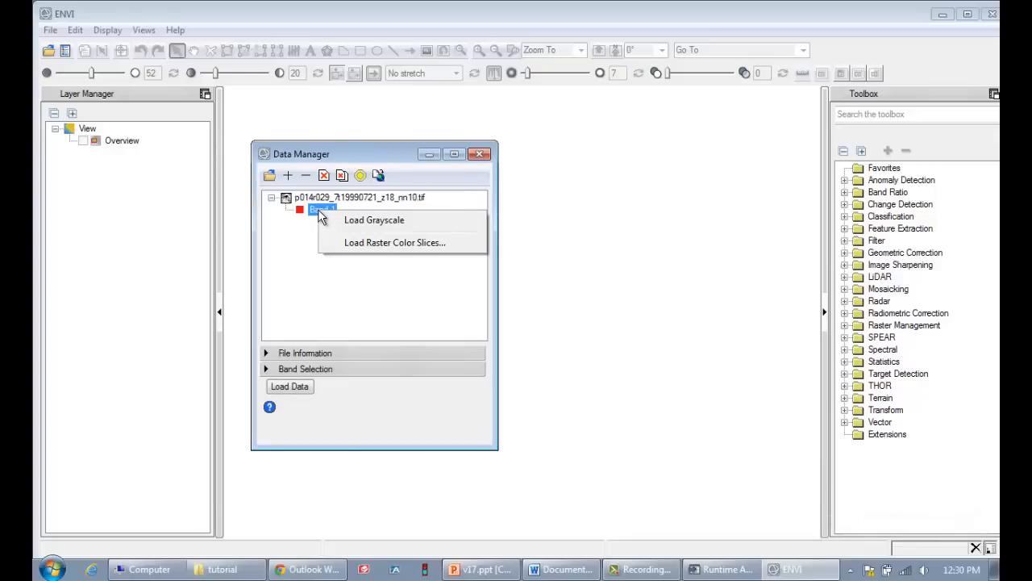
{"action": "left_click", "coordinate": [370, 220]}
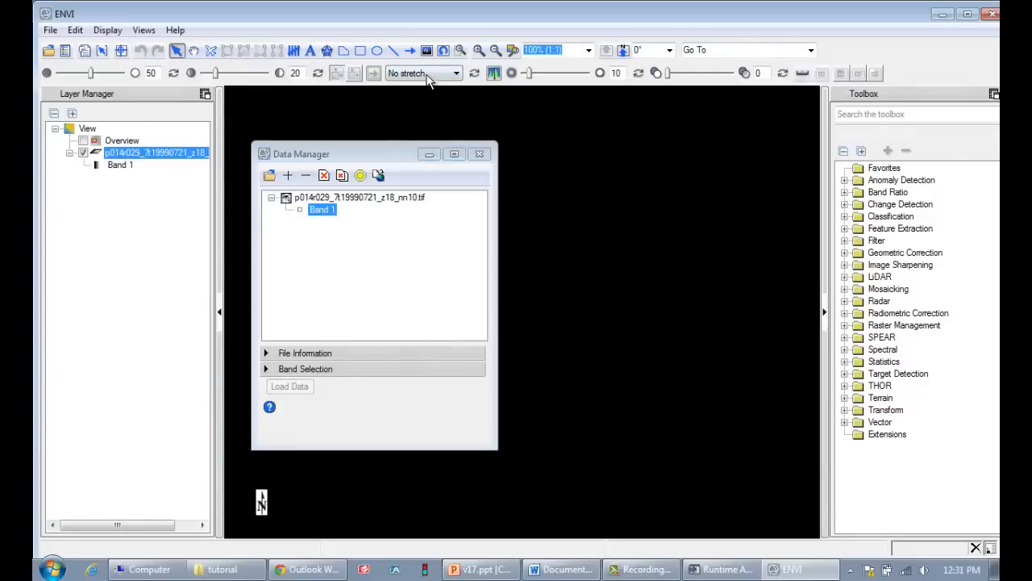
{"action": "left_click", "coordinate": [455, 73]}
{"action": "left_click", "coordinate": [427, 119]}
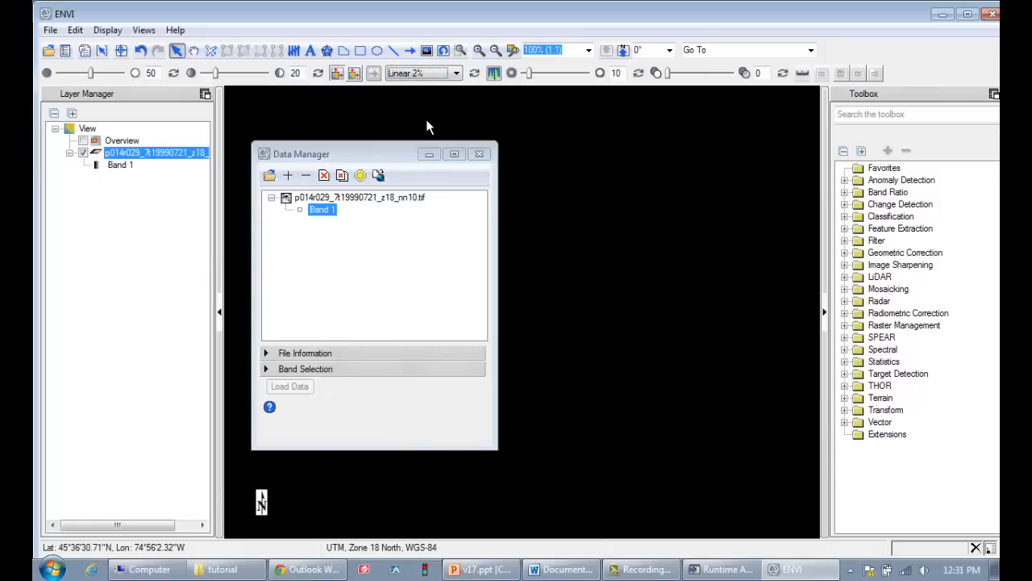
{"action": "left_click", "coordinate": [400, 154]}
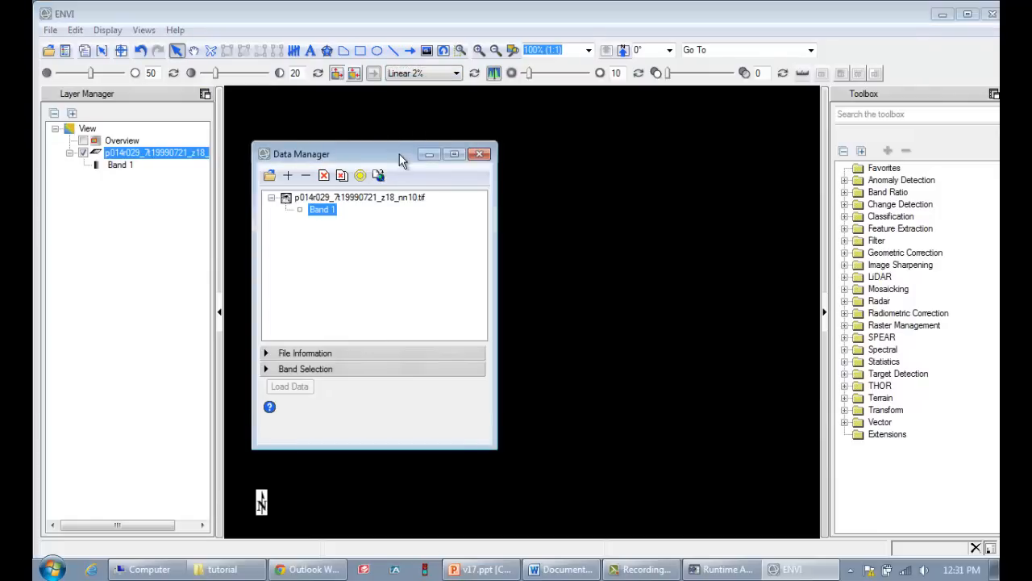
Open breadloaf_ETM_july1999.tif from the lab4_amazon\tutorial\landsat_clip_stack folder as Landsat data
{"action": "left_click", "coordinate": [50, 32]}
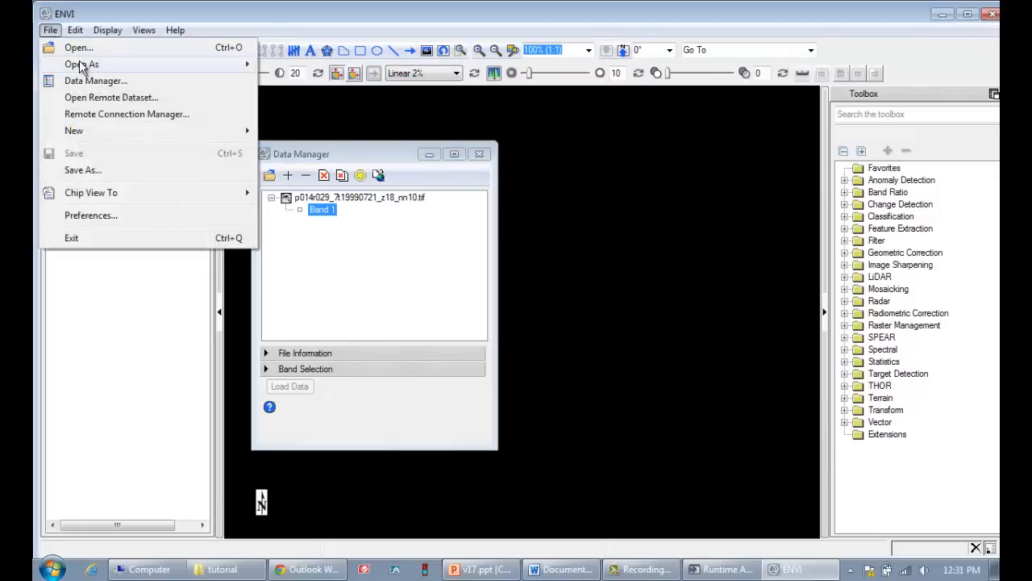
{"action": "mouse_move", "coordinate": [96, 64]}
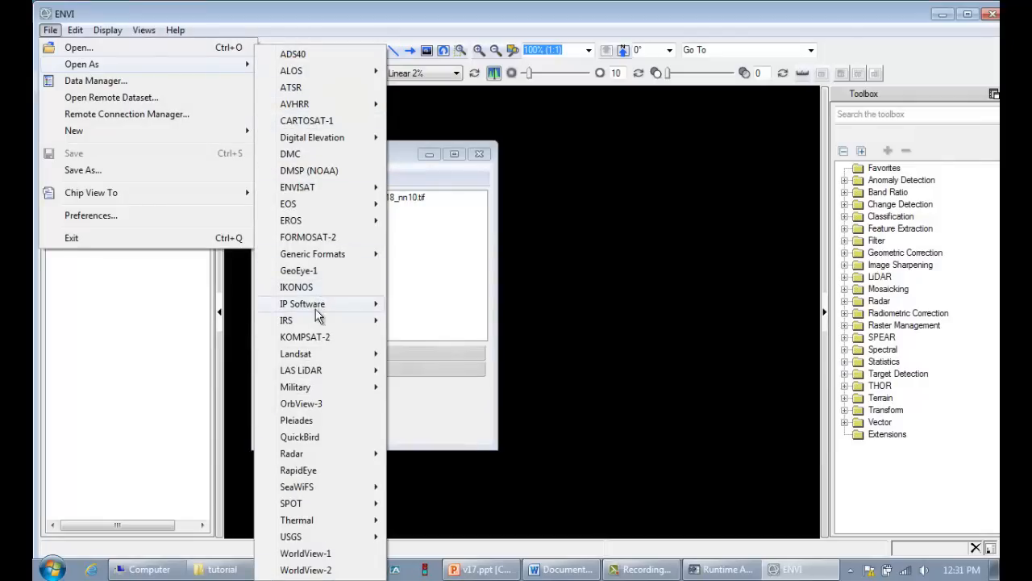
{"action": "mouse_move", "coordinate": [324, 353]}
{"action": "left_click", "coordinate": [454, 371]}
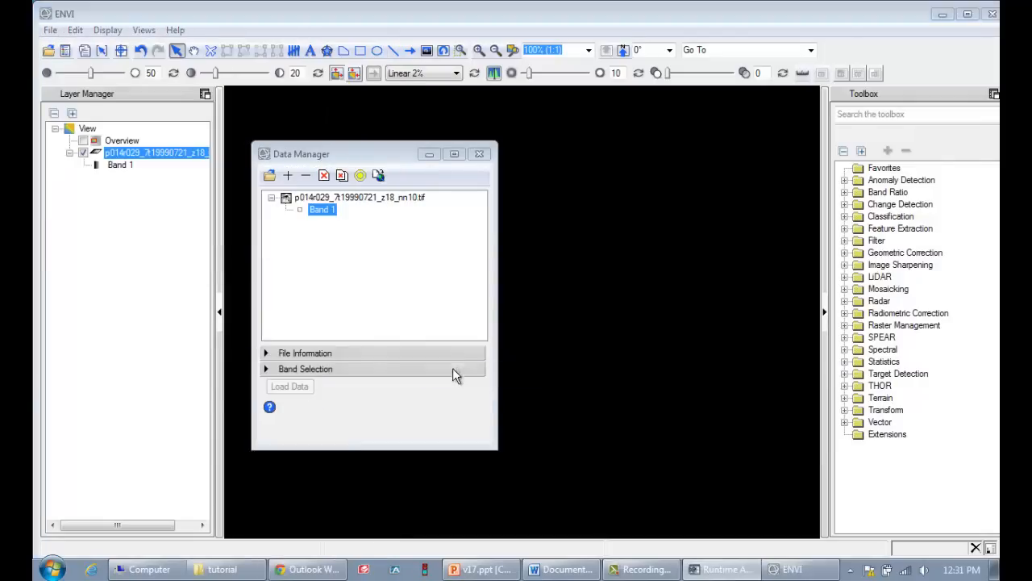
{"action": "left_click", "coordinate": [209, 73]}
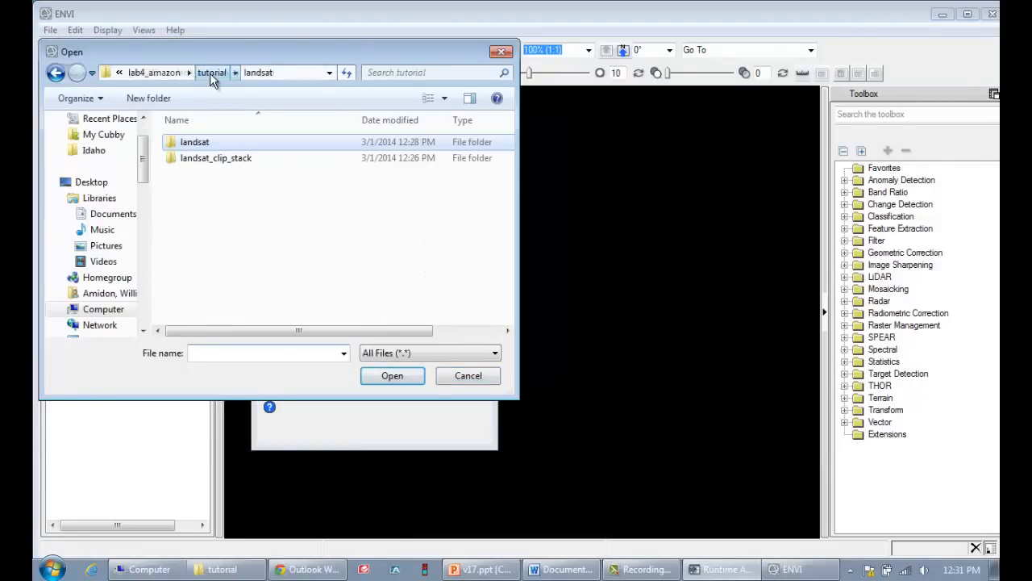
{"action": "double_click", "coordinate": [230, 159]}
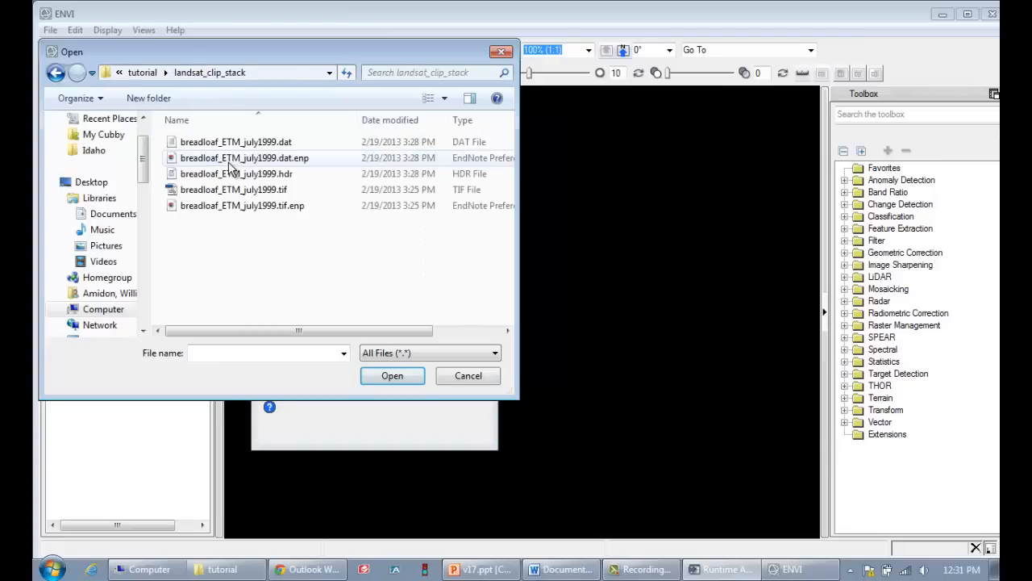
{"action": "left_click", "coordinate": [239, 189]}
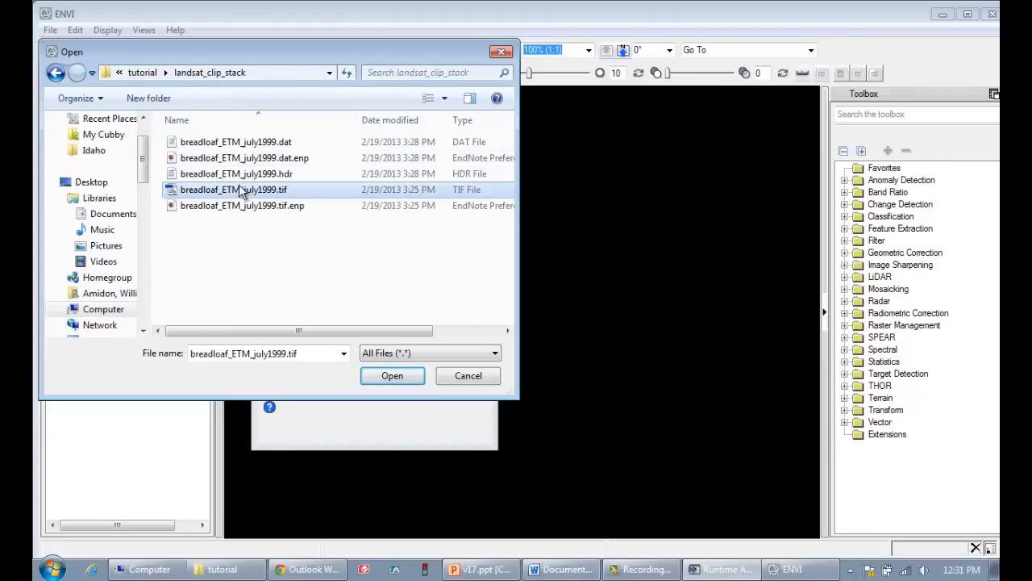
{"action": "left_click", "coordinate": [392, 377]}
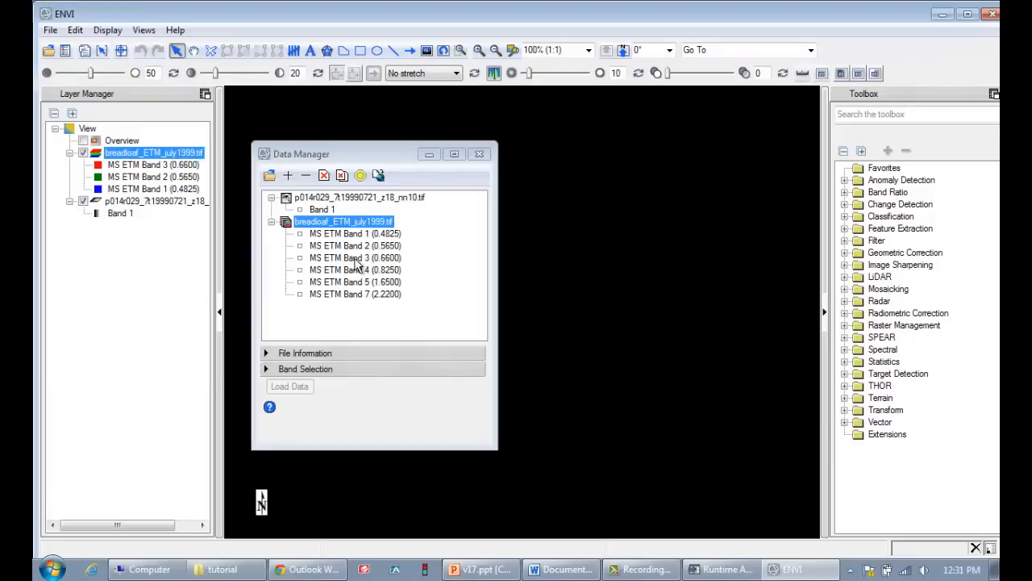
Assign MS ETM Band 1 to red and MS ETM Band 7 to green for breadloaf_ETM_july1999.tif
{"action": "left_click", "coordinate": [352, 155]}
{"action": "left_click", "coordinate": [354, 234]}
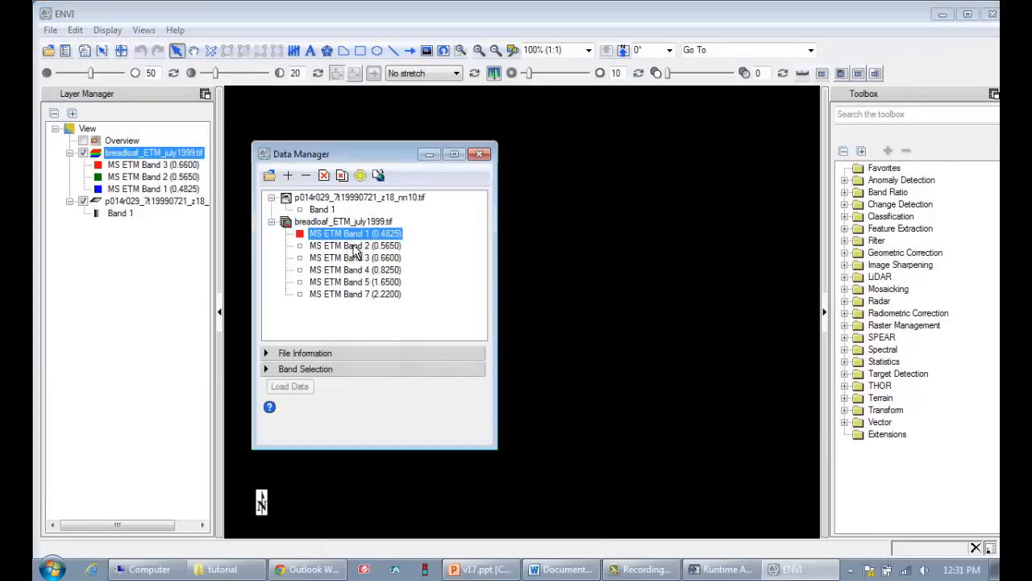
{"action": "left_click", "coordinate": [357, 293]}
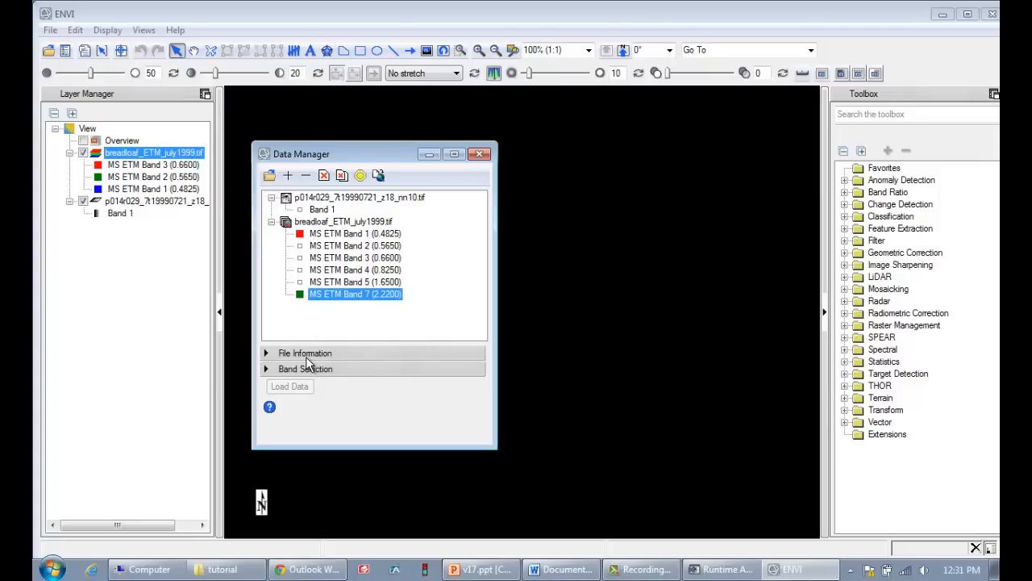
Set the breadloaf_ETM_july1999.tif band selection to MS ETM Band 3 for red, Band 2 for green and Band 1 for blue
{"action": "left_click", "coordinate": [265, 369]}
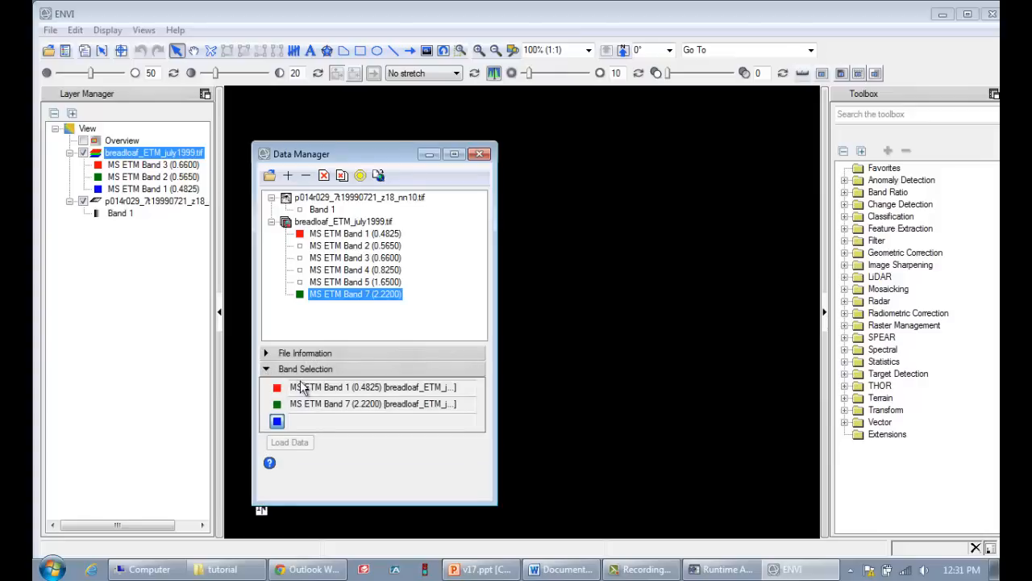
{"action": "left_click", "coordinate": [277, 389]}
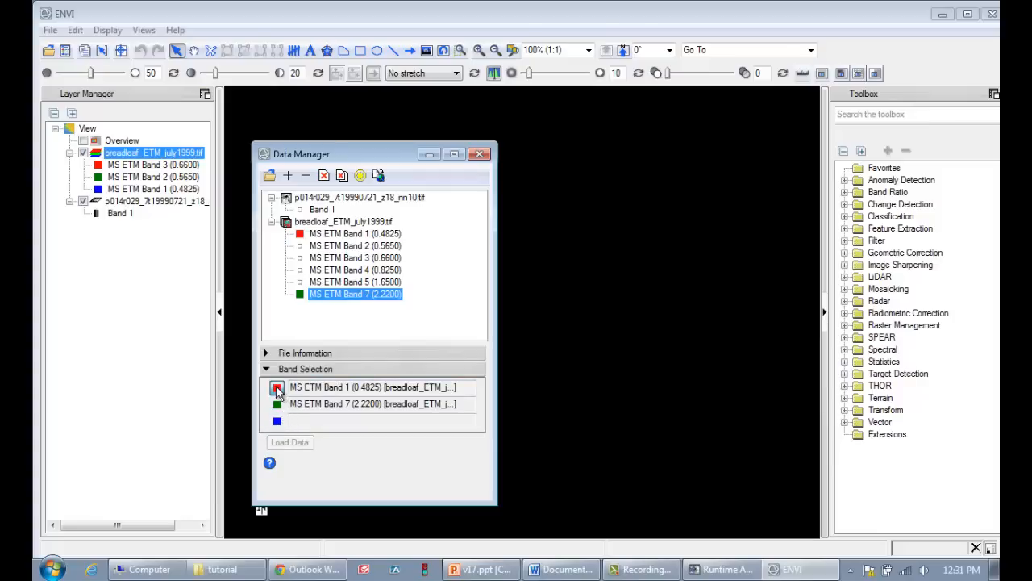
{"action": "left_click", "coordinate": [340, 259]}
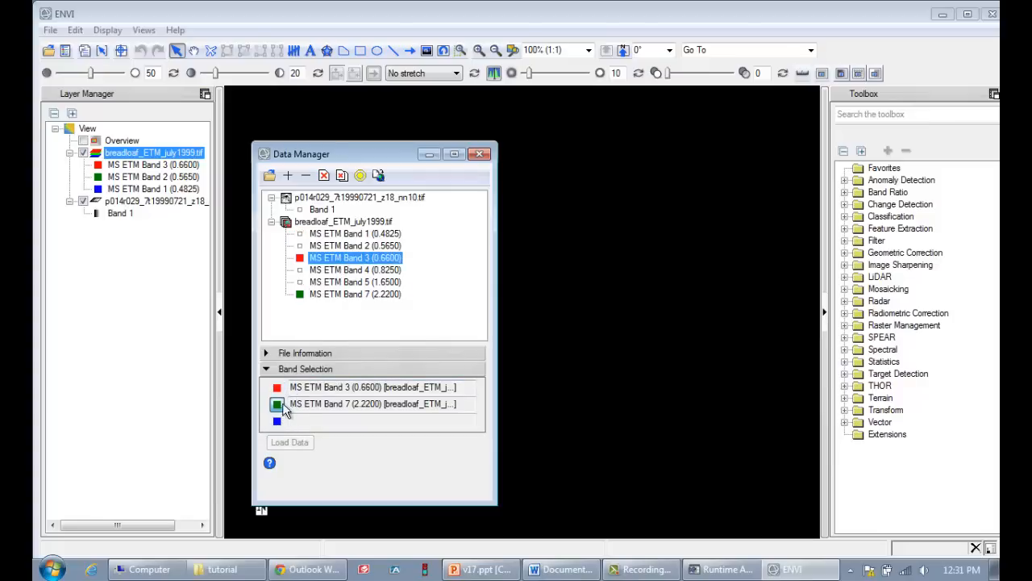
{"action": "left_click", "coordinate": [331, 245]}
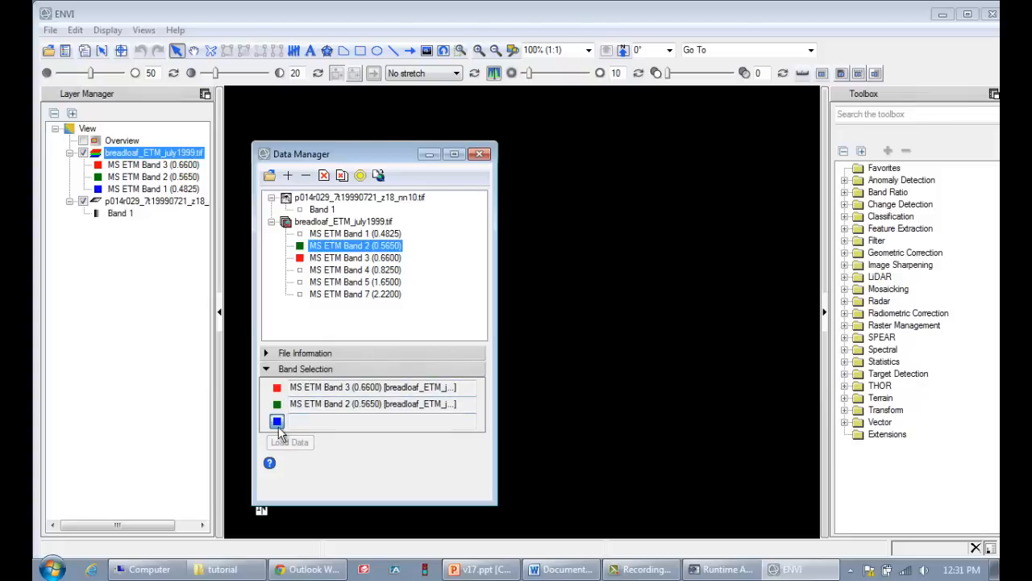
{"action": "left_click", "coordinate": [365, 234]}
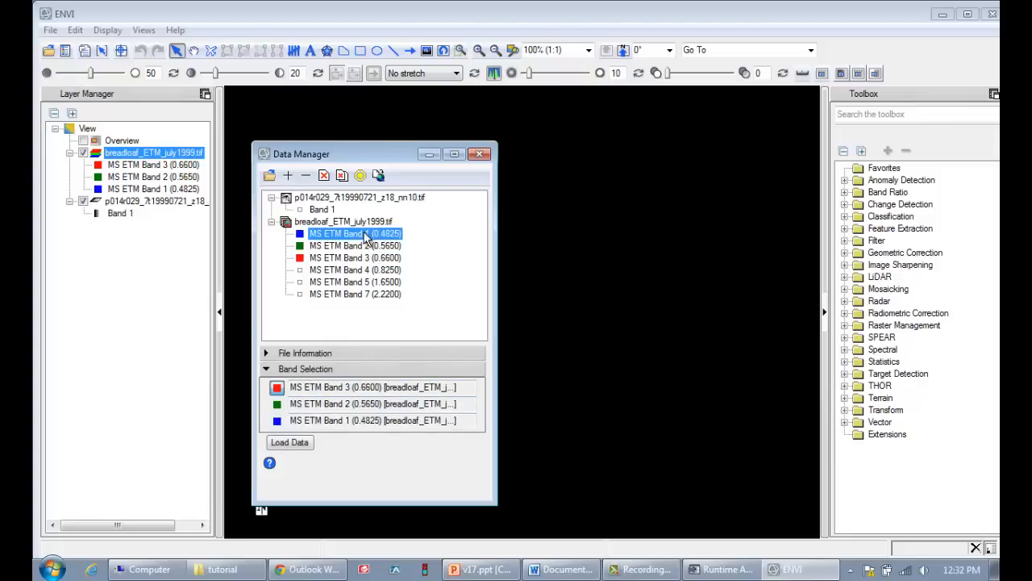
Load breadloaf_ETM_july1999.tif as a band 3, 2, 1 RGB composite and zoom to the new layer's extent
{"action": "left_click", "coordinate": [297, 442]}
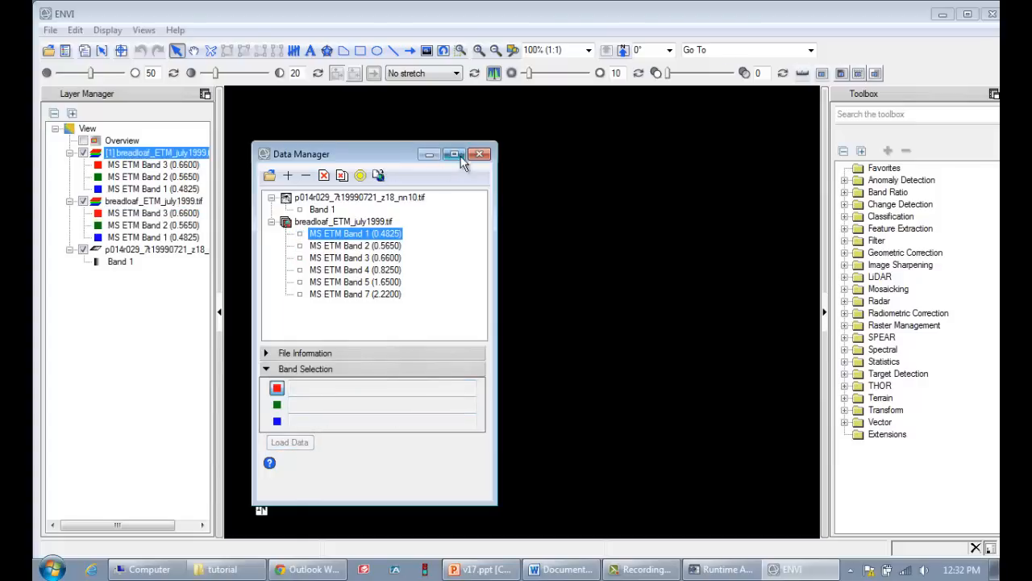
{"action": "left_click", "coordinate": [429, 156]}
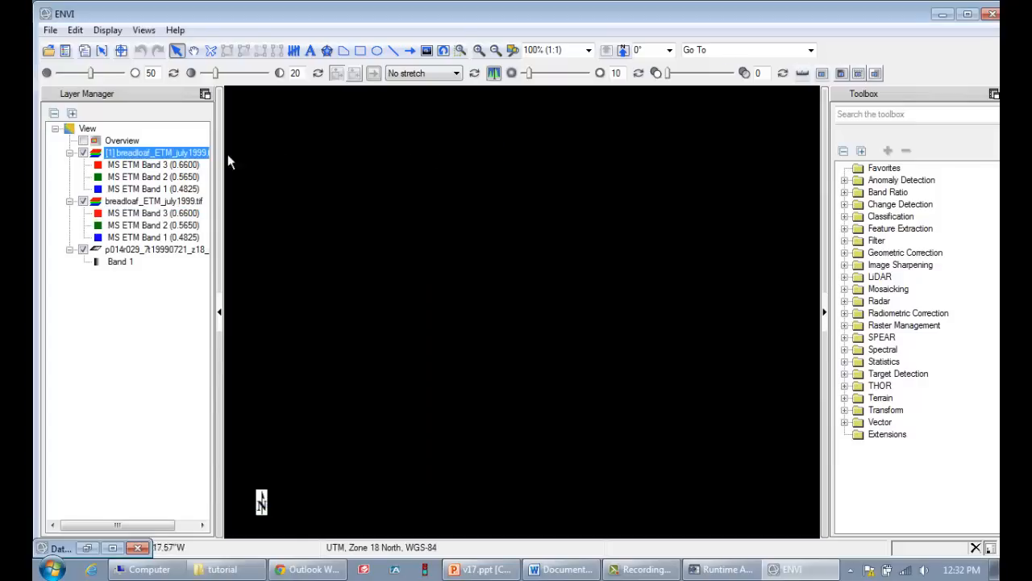
{"action": "right_click", "coordinate": [157, 157]}
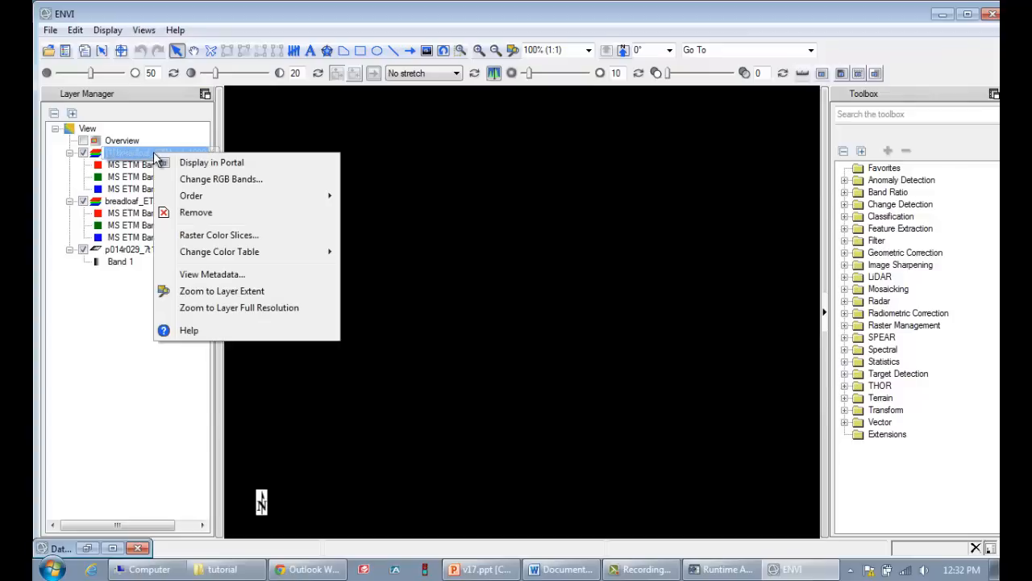
{"action": "left_click", "coordinate": [241, 292]}
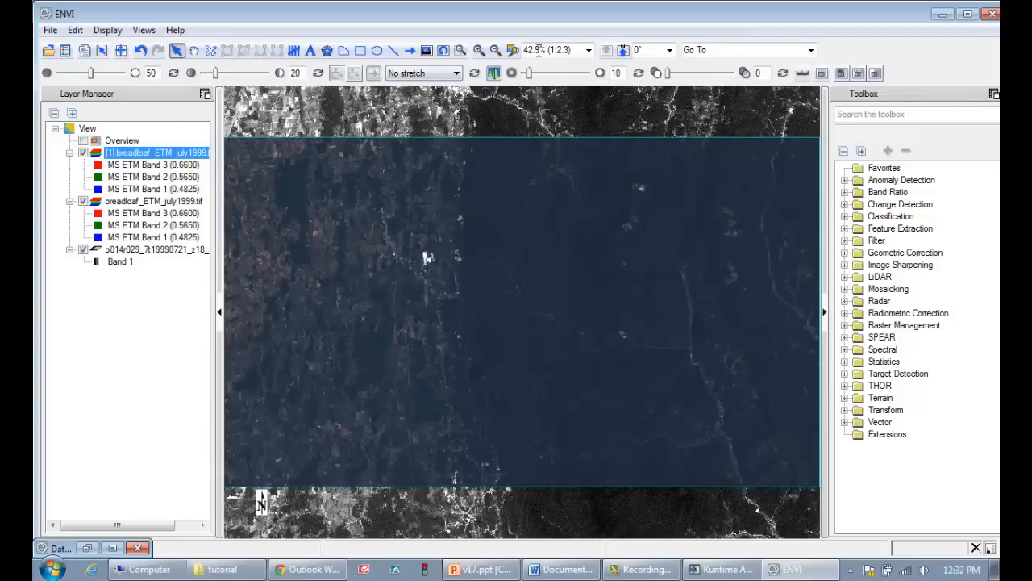
Apply a Linear 2% stretch to the band 3, 2, 1 composite with the surrounding Band 1 scene in view
{"action": "left_click", "coordinate": [495, 51]}
{"action": "left_click", "coordinate": [494, 51]}
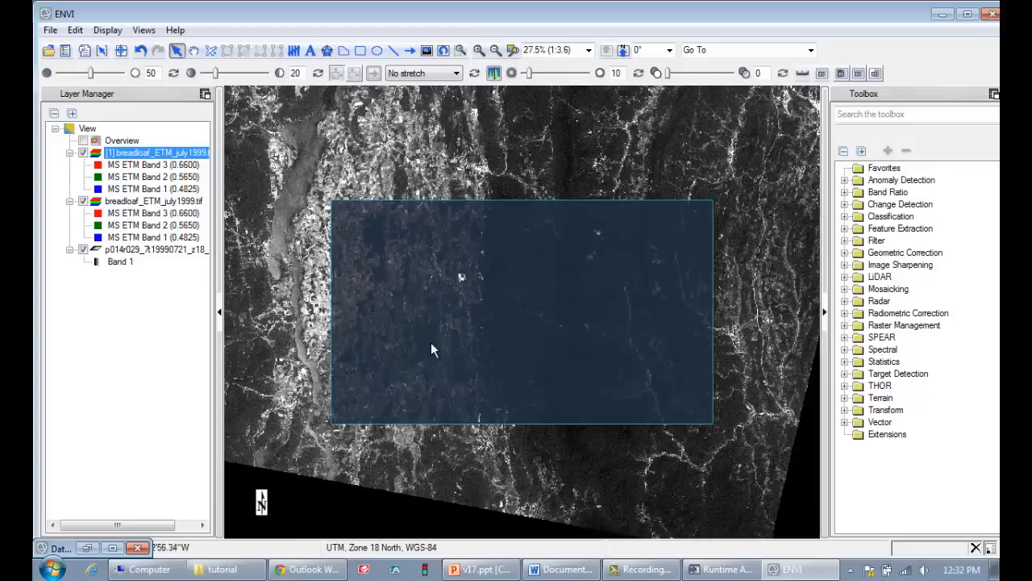
{"action": "left_click", "coordinate": [445, 73]}
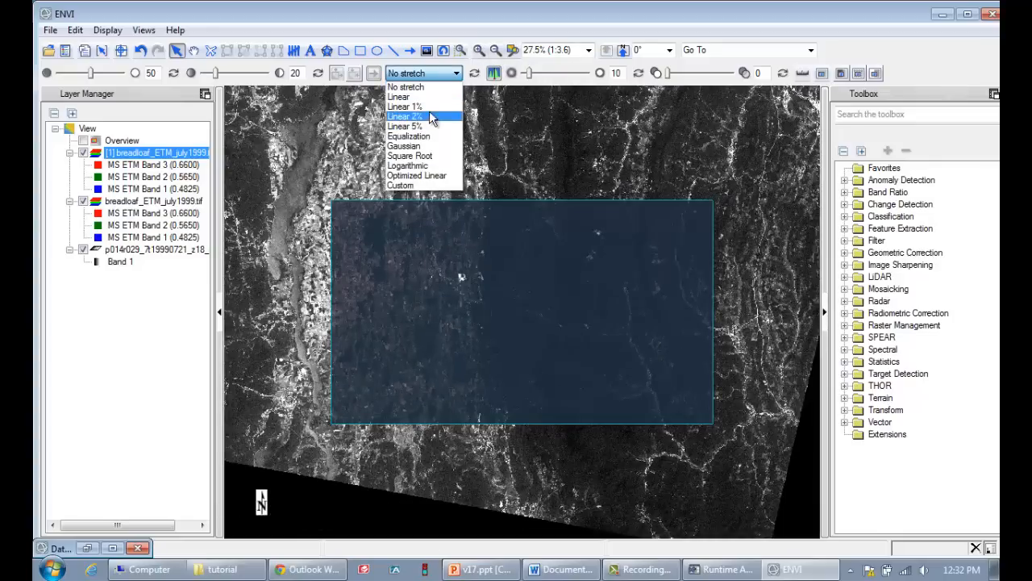
{"action": "left_click", "coordinate": [427, 119]}
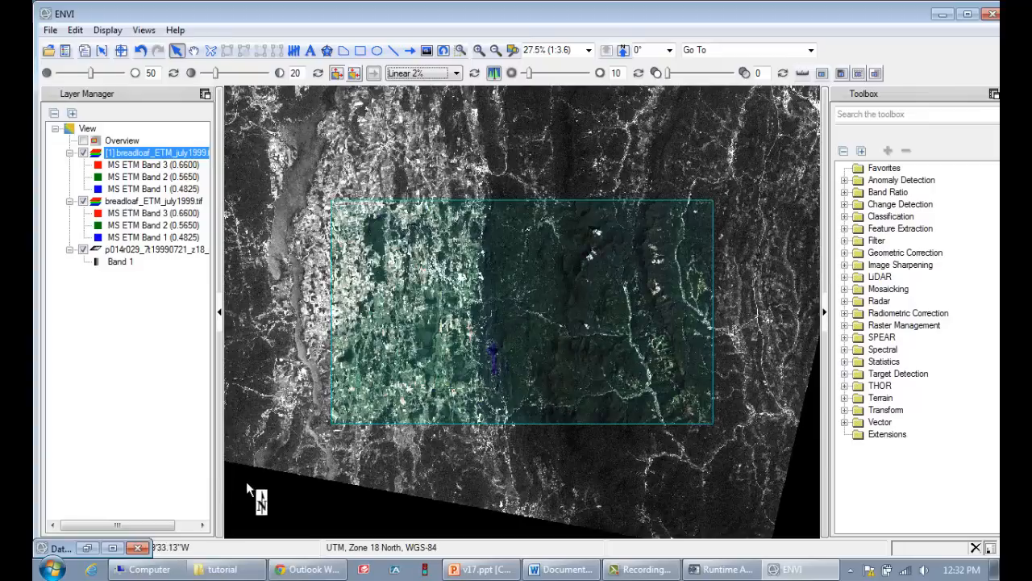
Load a second breadloaf_ETM_july1999.tif composite with MS ETM Band 4 as red, Band 2 as green and Band 1 as blue
{"action": "left_click", "coordinate": [114, 548]}
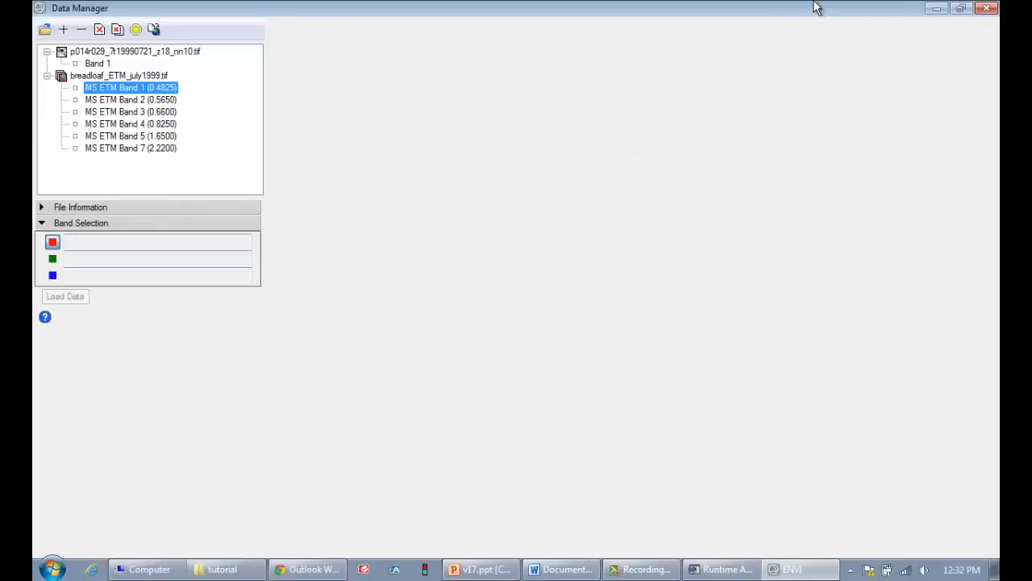
{"action": "left_click", "coordinate": [960, 9]}
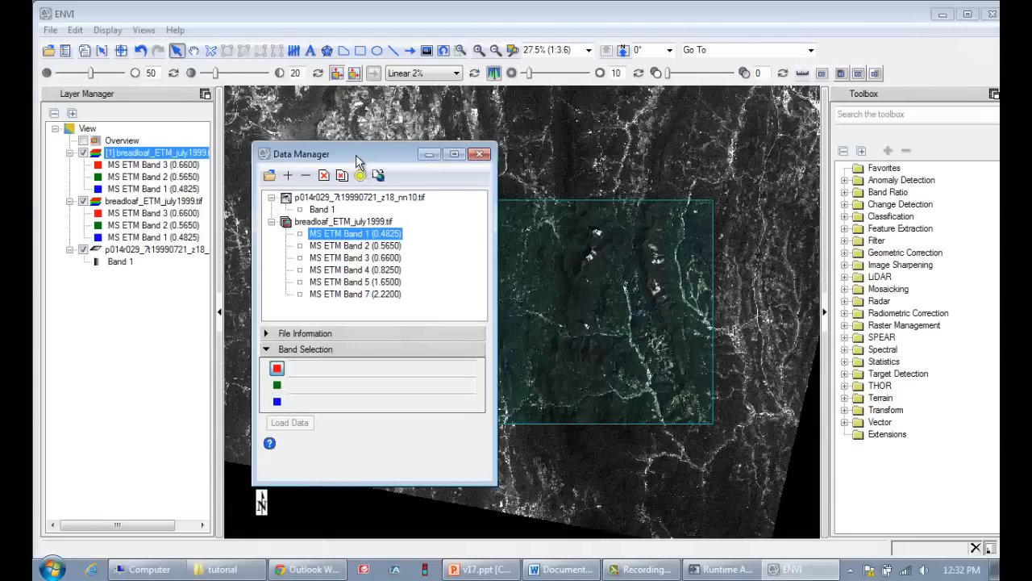
{"action": "left_click_drag", "start_coordinate": [358, 154], "coordinate": [396, 150]}
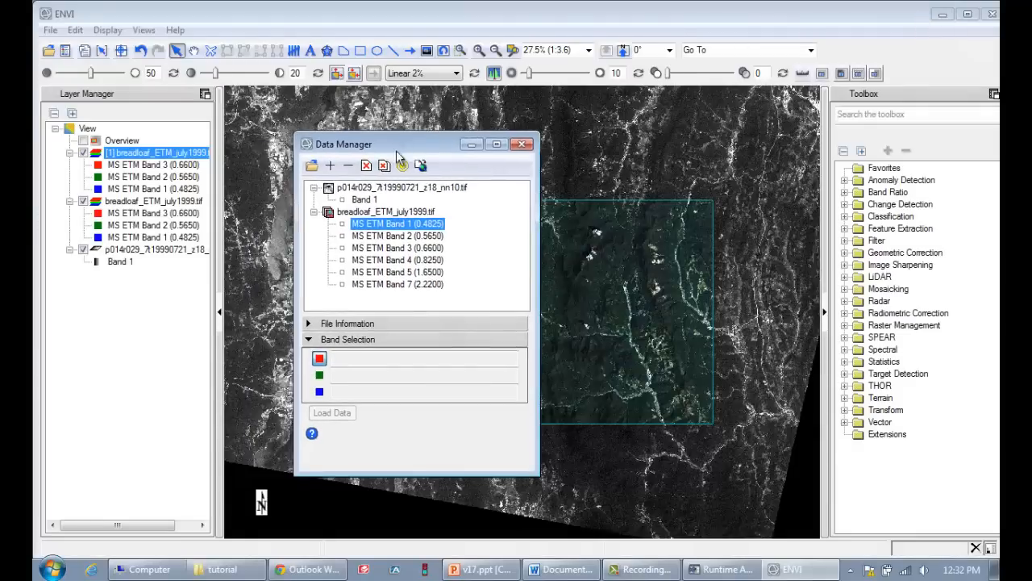
{"action": "left_click", "coordinate": [393, 261]}
{"action": "left_click", "coordinate": [395, 237]}
{"action": "left_click", "coordinate": [394, 224]}
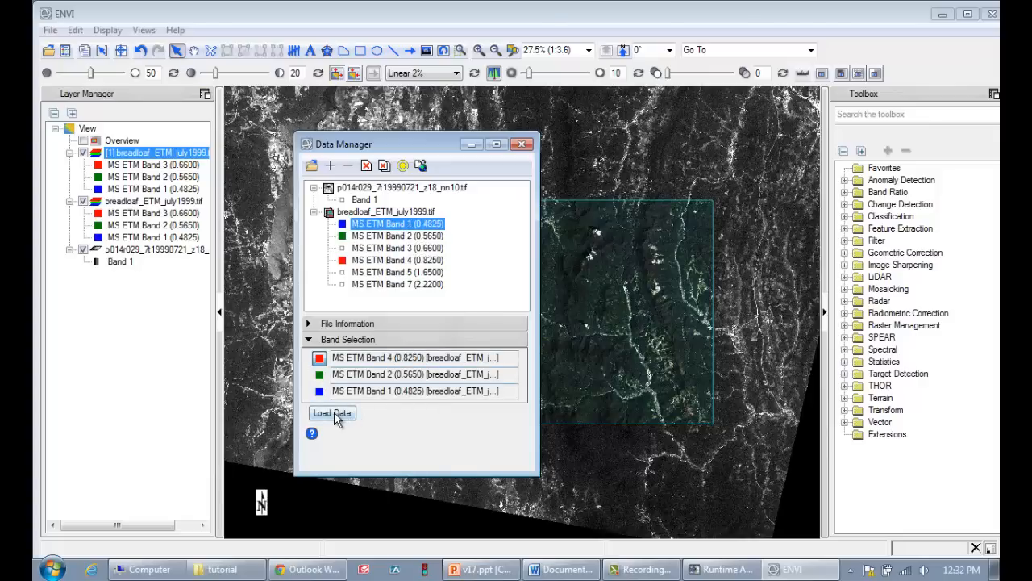
{"action": "left_click", "coordinate": [333, 411]}
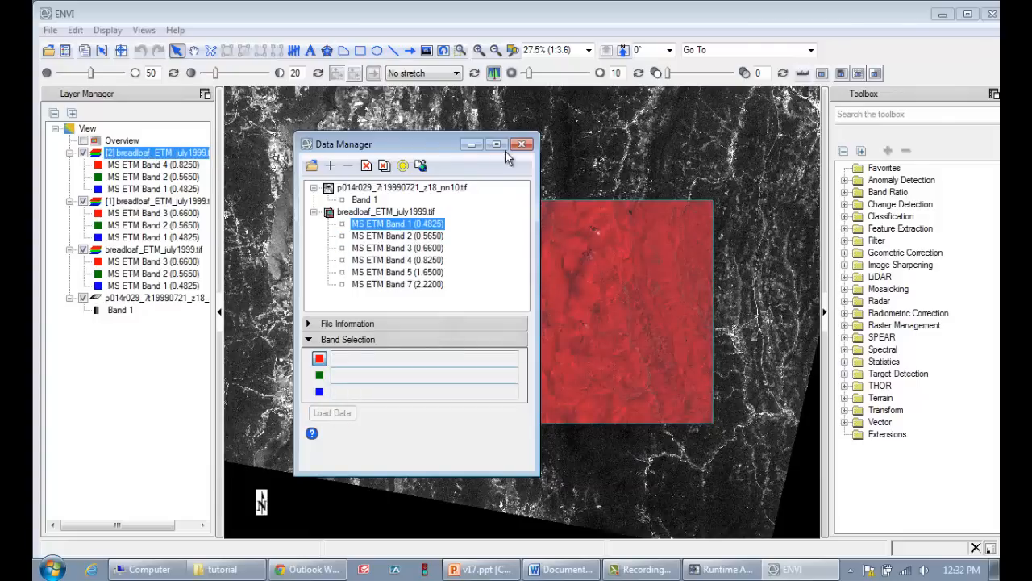
Hide and reshow the band 4, 2, 1 composite to compare it with the stretched band 3, 2, 1 layer beneath
{"action": "left_click", "coordinate": [472, 144]}
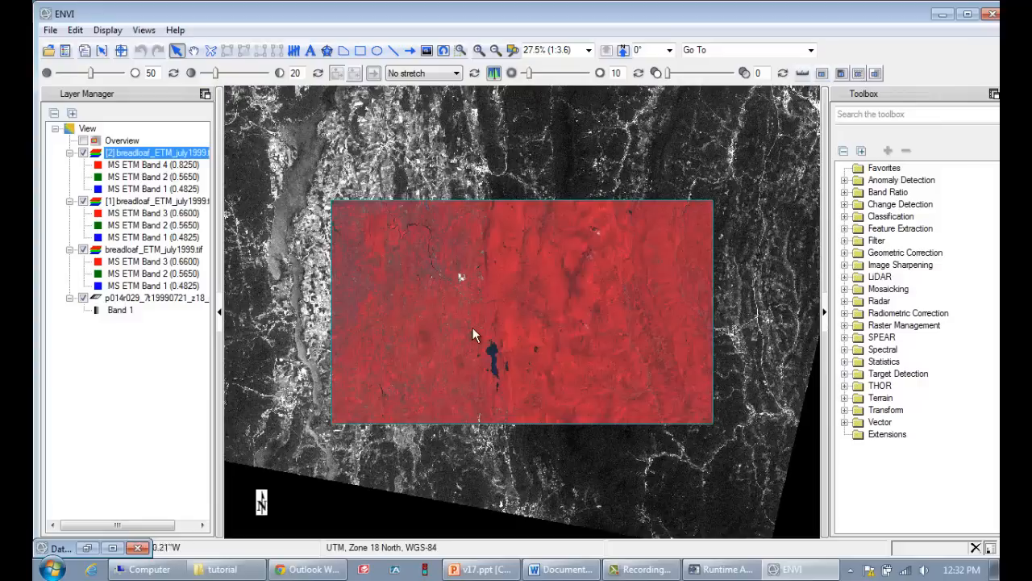
{"action": "left_click", "coordinate": [84, 154]}
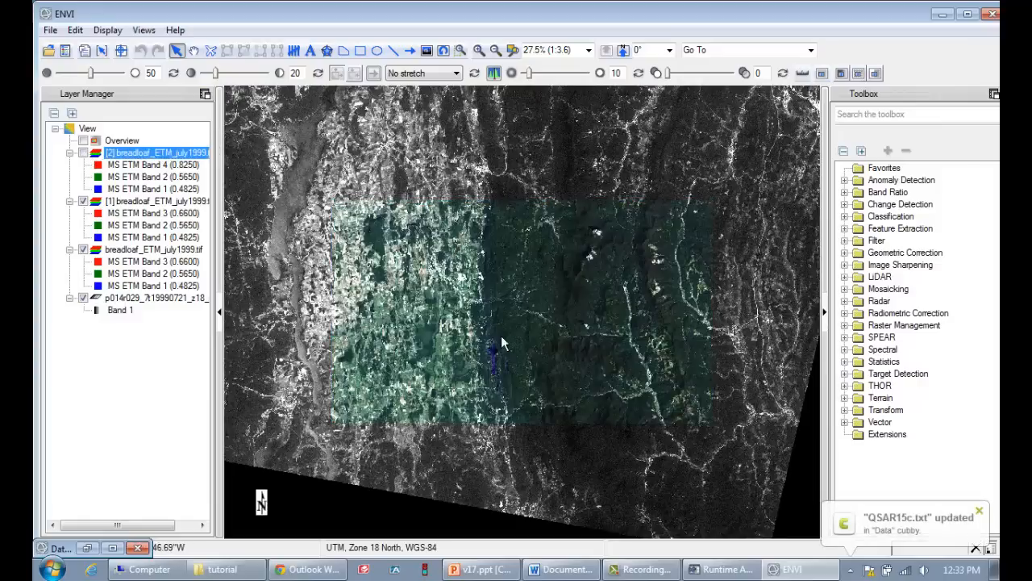
{"action": "left_click", "coordinate": [84, 154]}
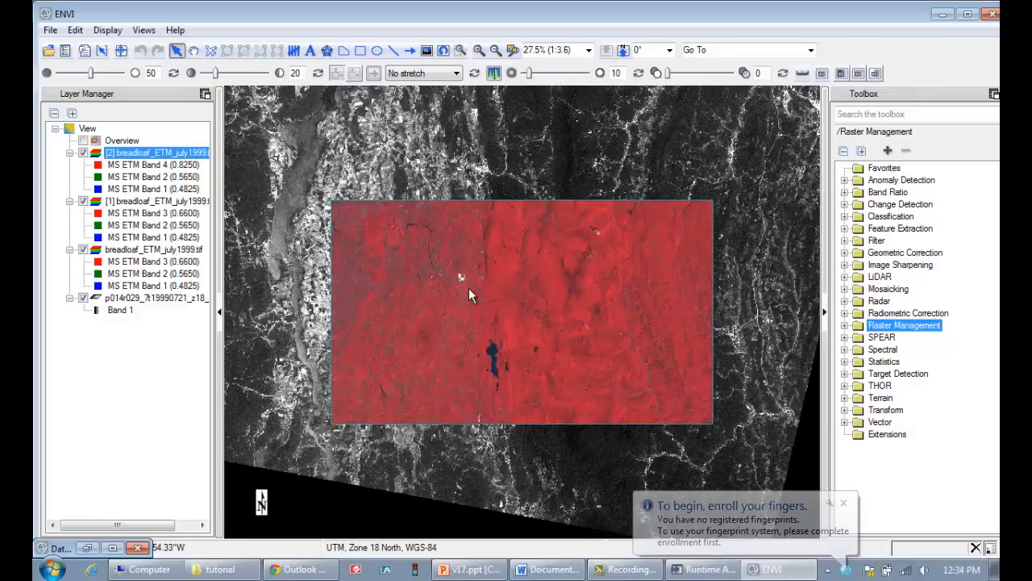
Try to build a new file from the full scene of p014r029_7t19990721_z18_nn10.tif with New File Builder, browsing for an output filename
{"action": "left_click", "coordinate": [844, 326]}
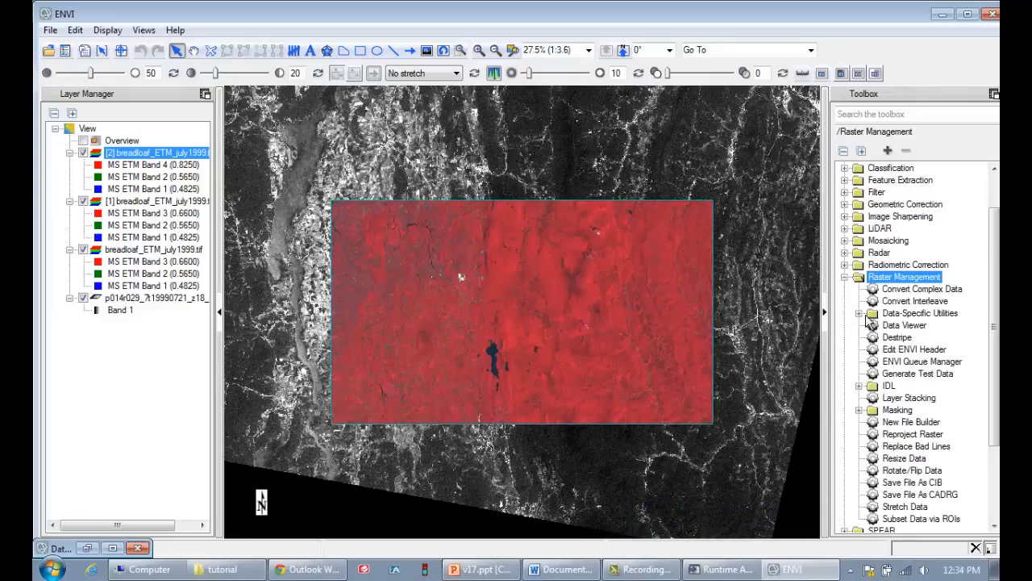
{"action": "left_click", "coordinate": [903, 424]}
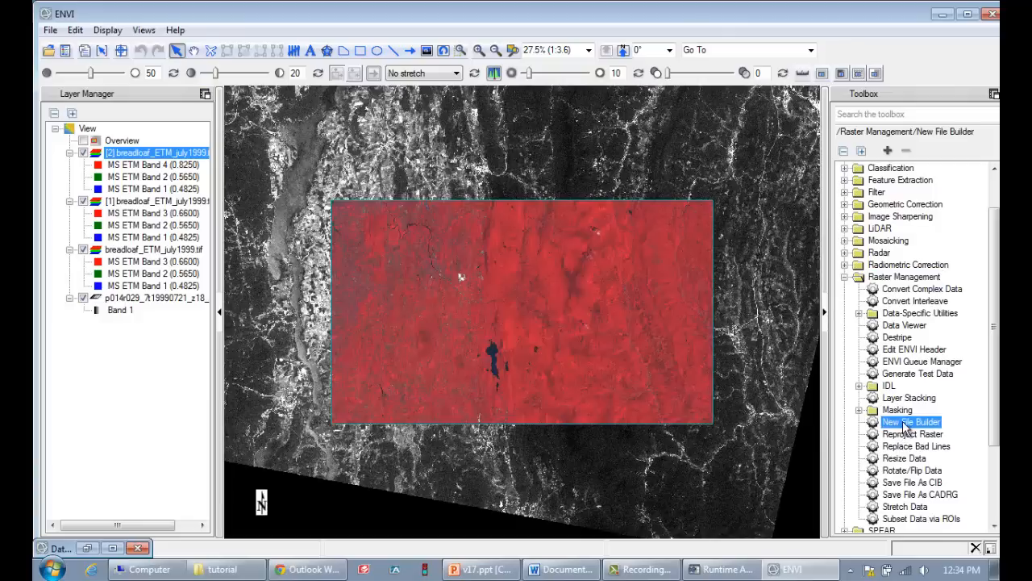
{"action": "double_click", "coordinate": [905, 425]}
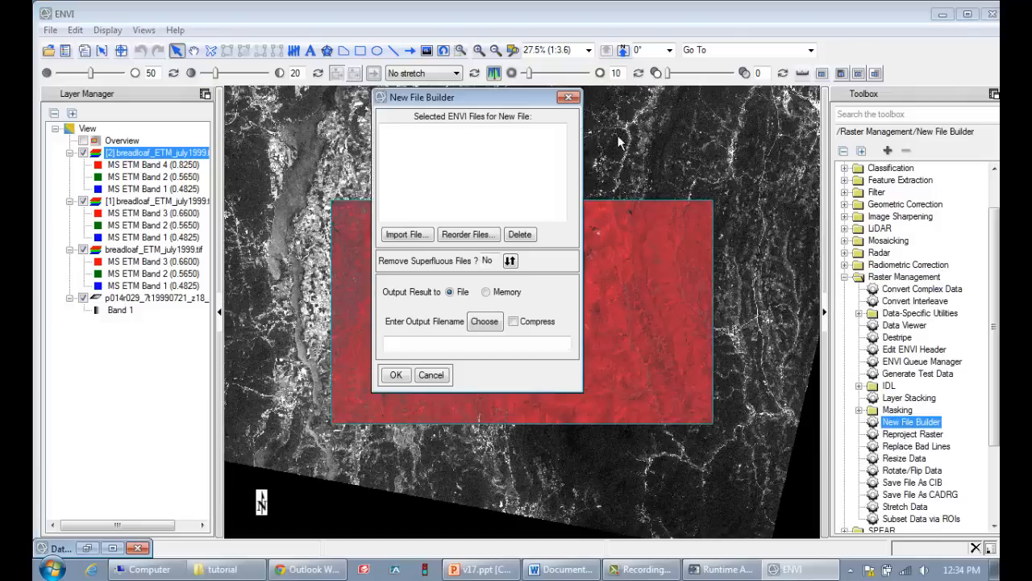
{"action": "left_click", "coordinate": [411, 234]}
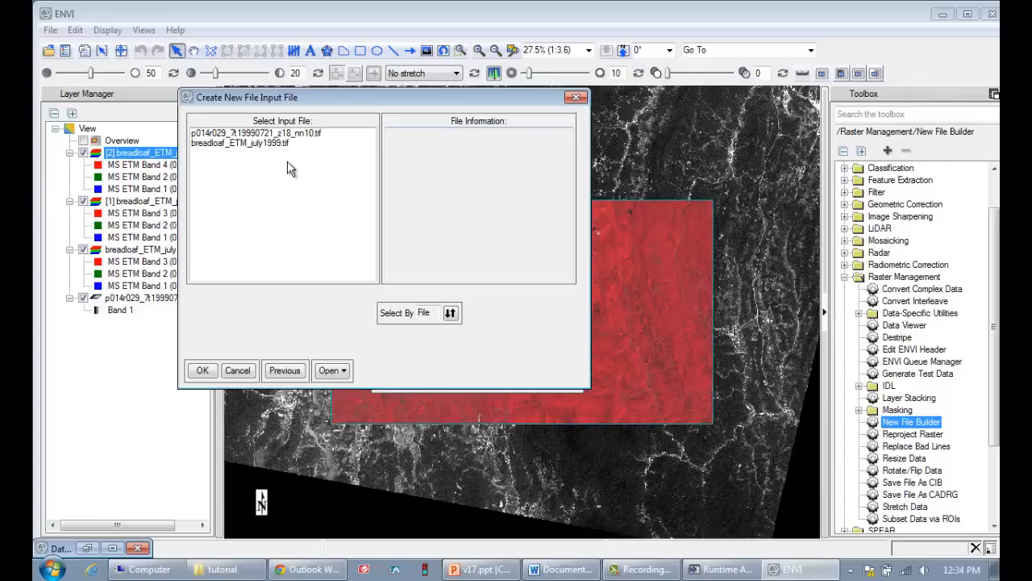
{"action": "left_click", "coordinate": [283, 134]}
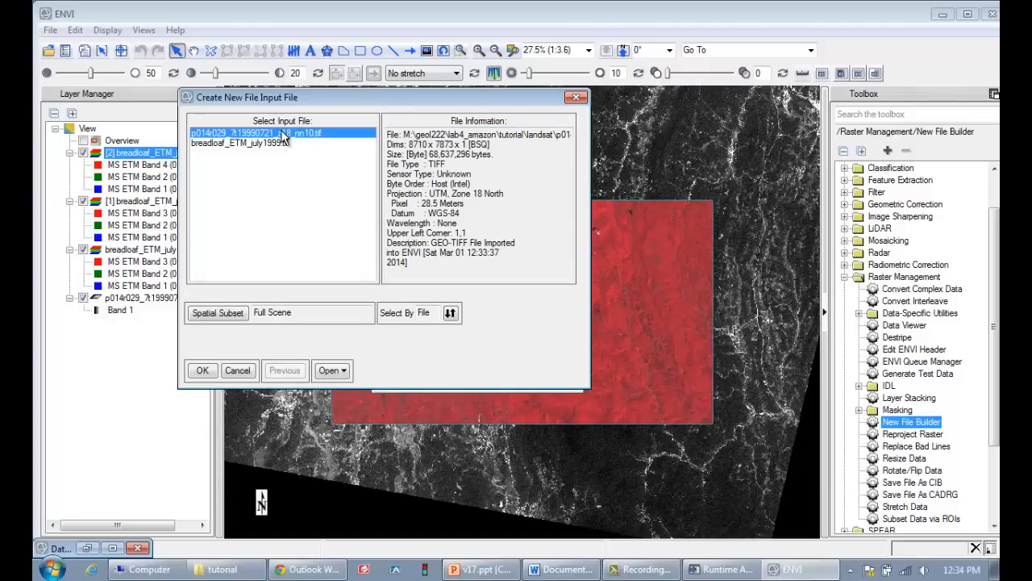
{"action": "left_click", "coordinate": [202, 371]}
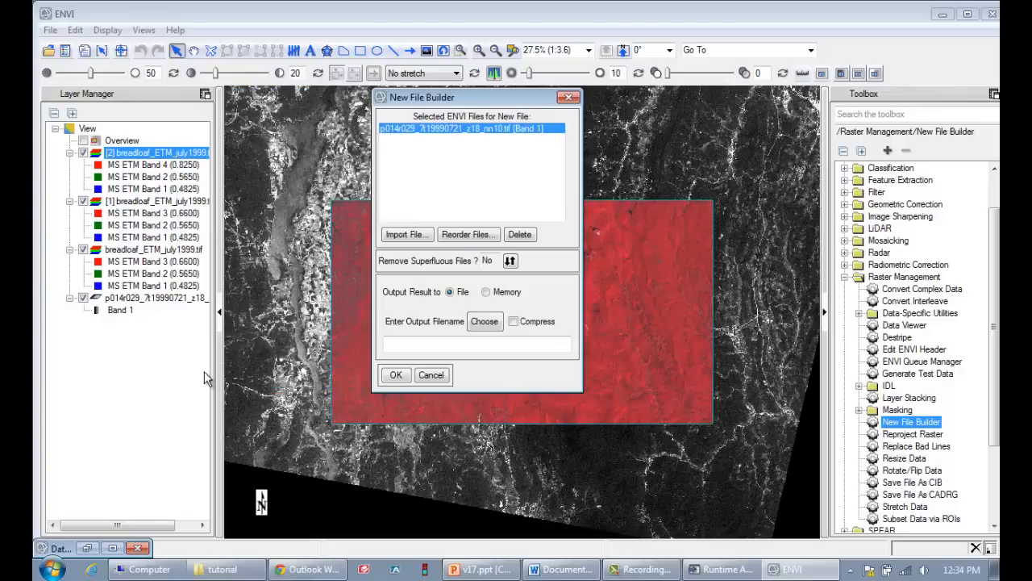
{"action": "left_click", "coordinate": [493, 322]}
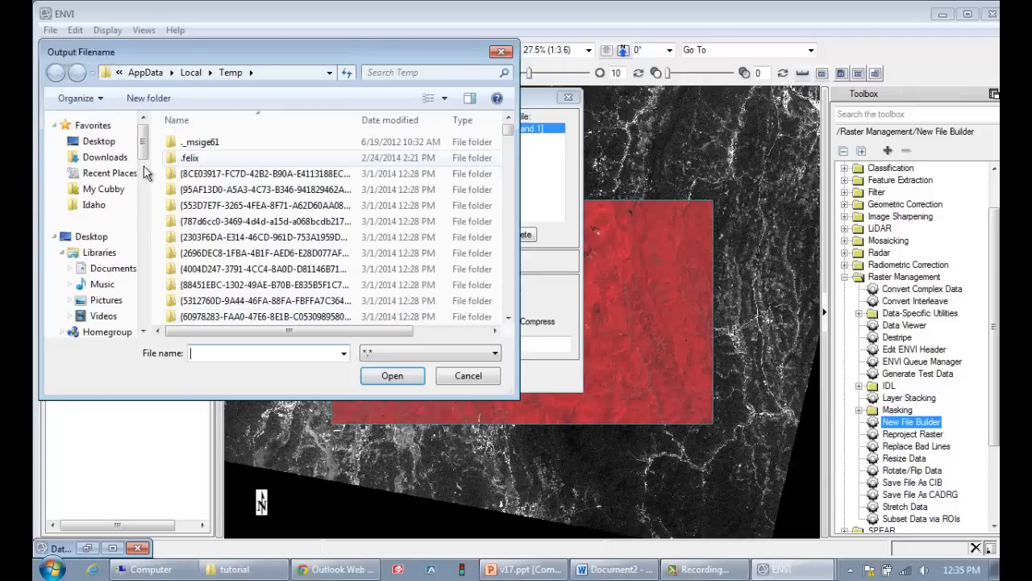
{"action": "left_click", "coordinate": [476, 376]}
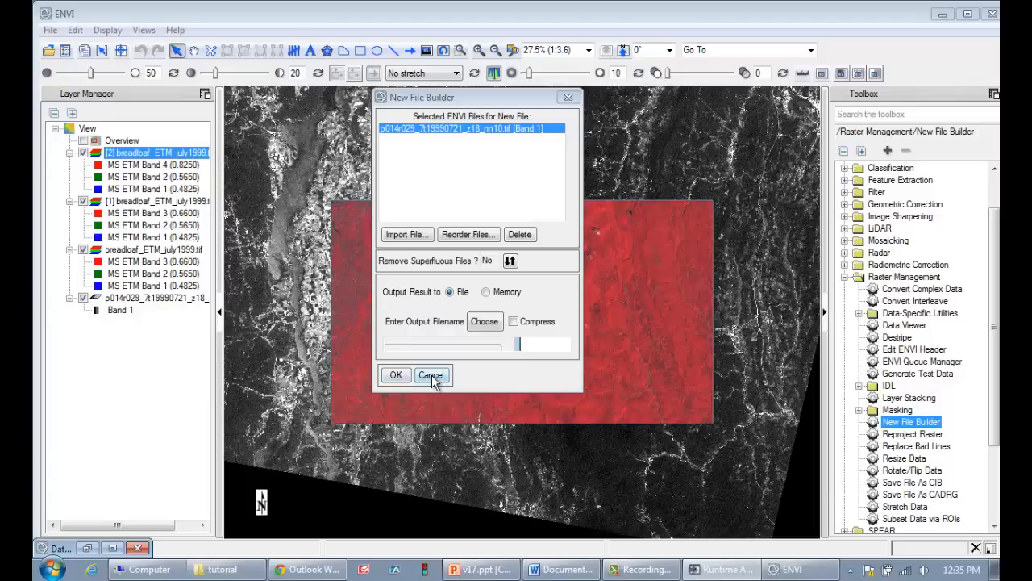
{"action": "left_click", "coordinate": [431, 375]}
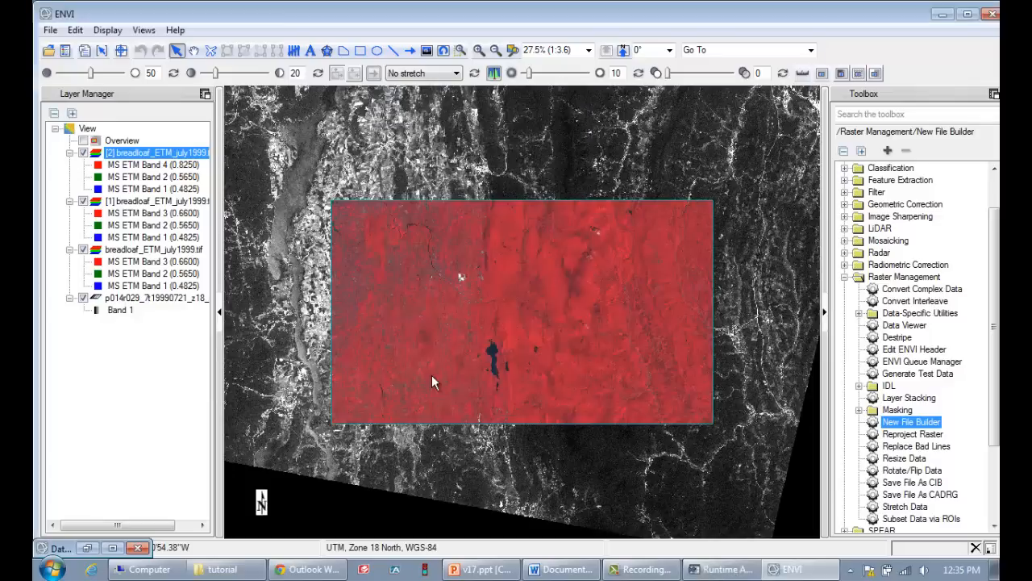
Switch to the v17.ppt presentation in PowerPoint and start the slide show at the Introduction to ENVI outline slide
{"action": "left_click", "coordinate": [942, 14]}
{"action": "left_click", "coordinate": [498, 575]}
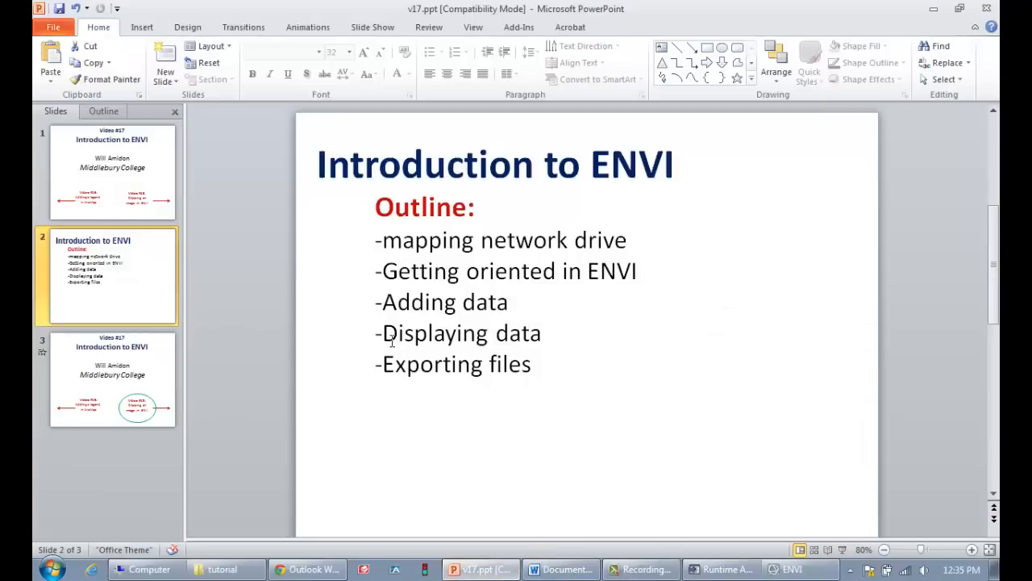
{"action": "left_click", "coordinate": [842, 549]}
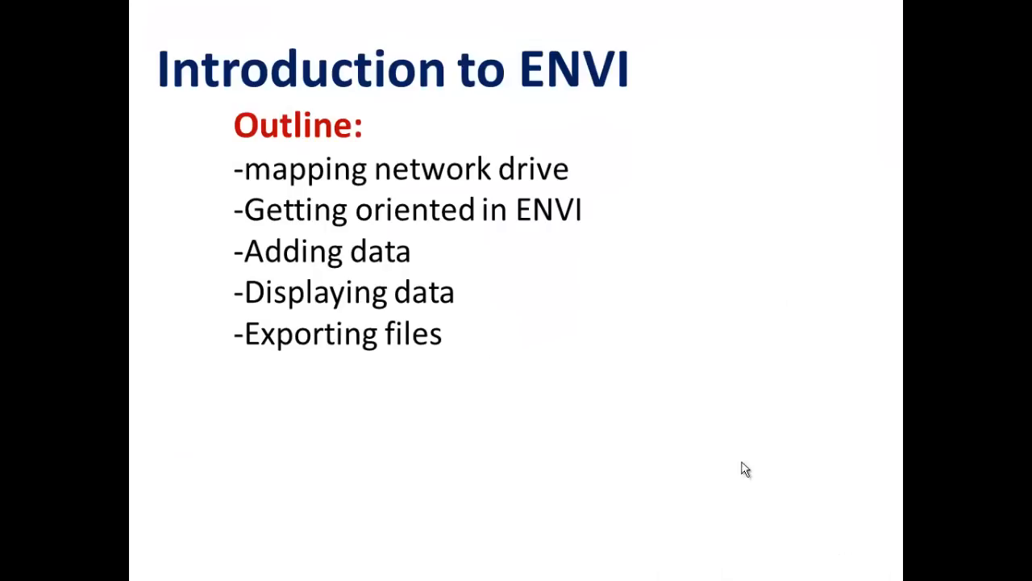